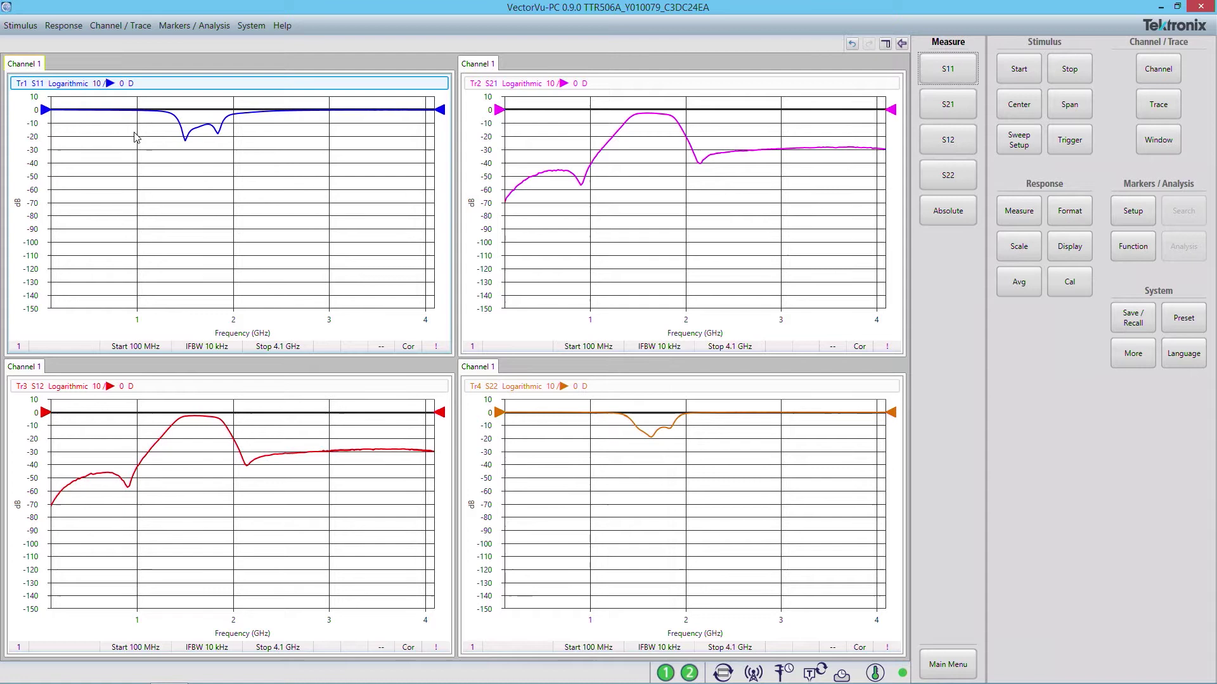
Step: Show trace 1 (S11) as a Smith chart with Lin/Phase marker readout
click(1072, 219)
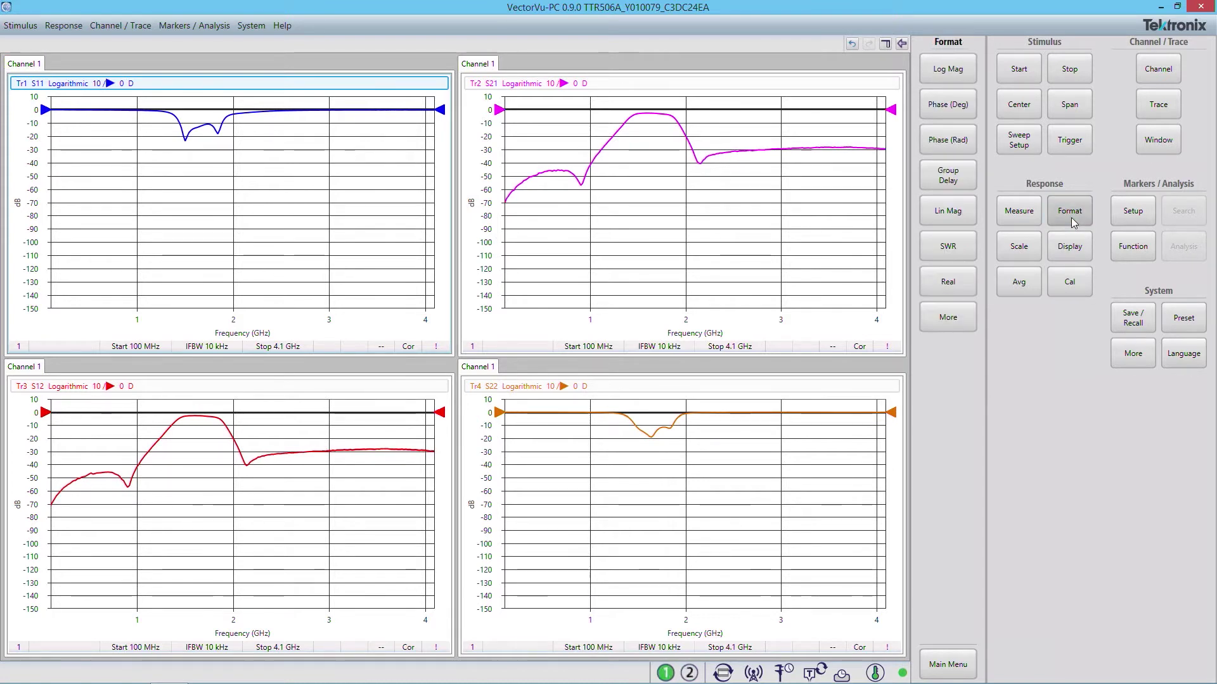
click(962, 322)
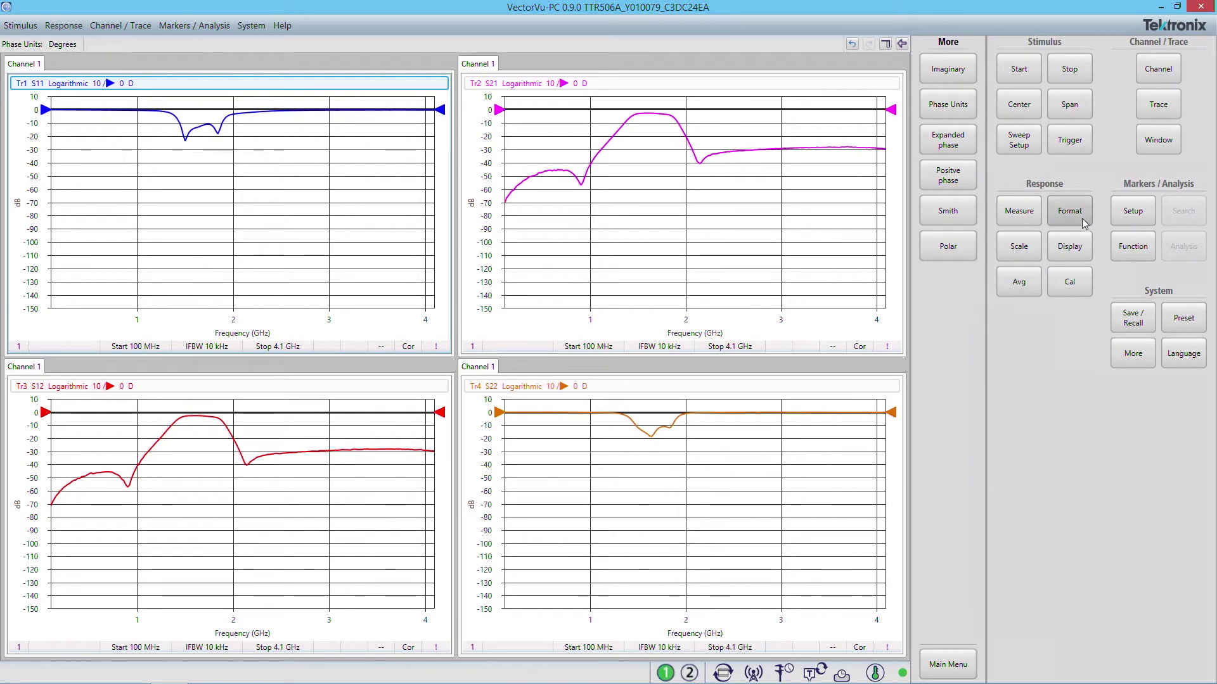
click(965, 214)
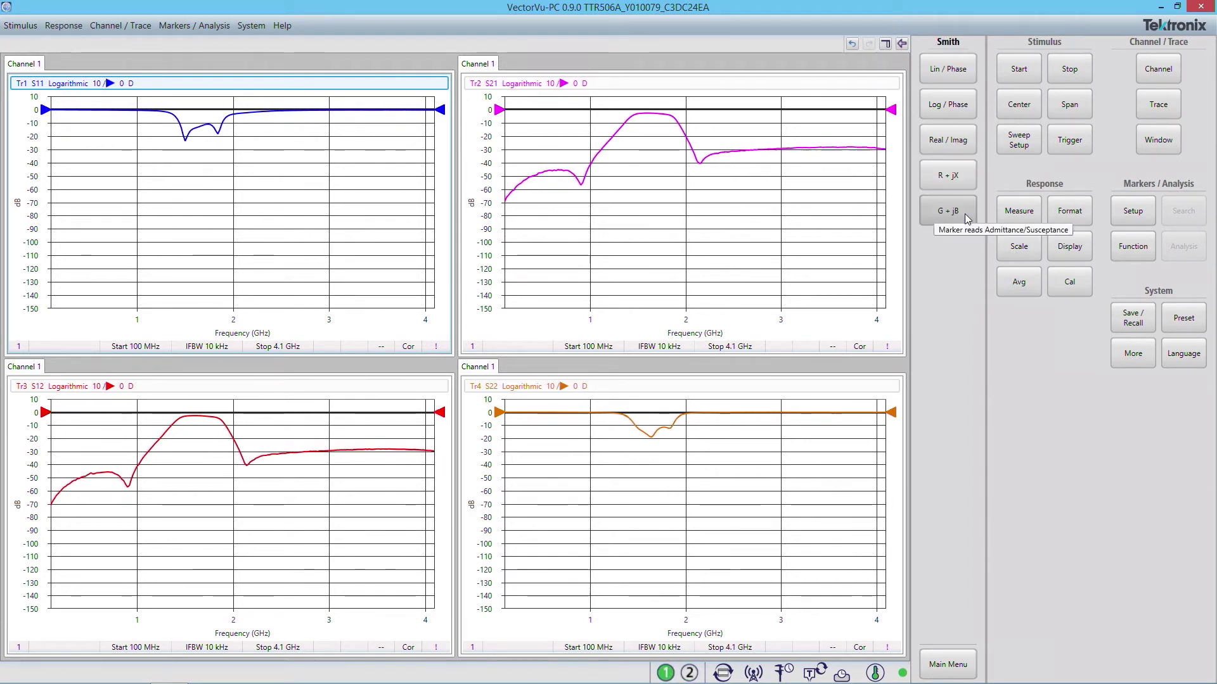
click(961, 73)
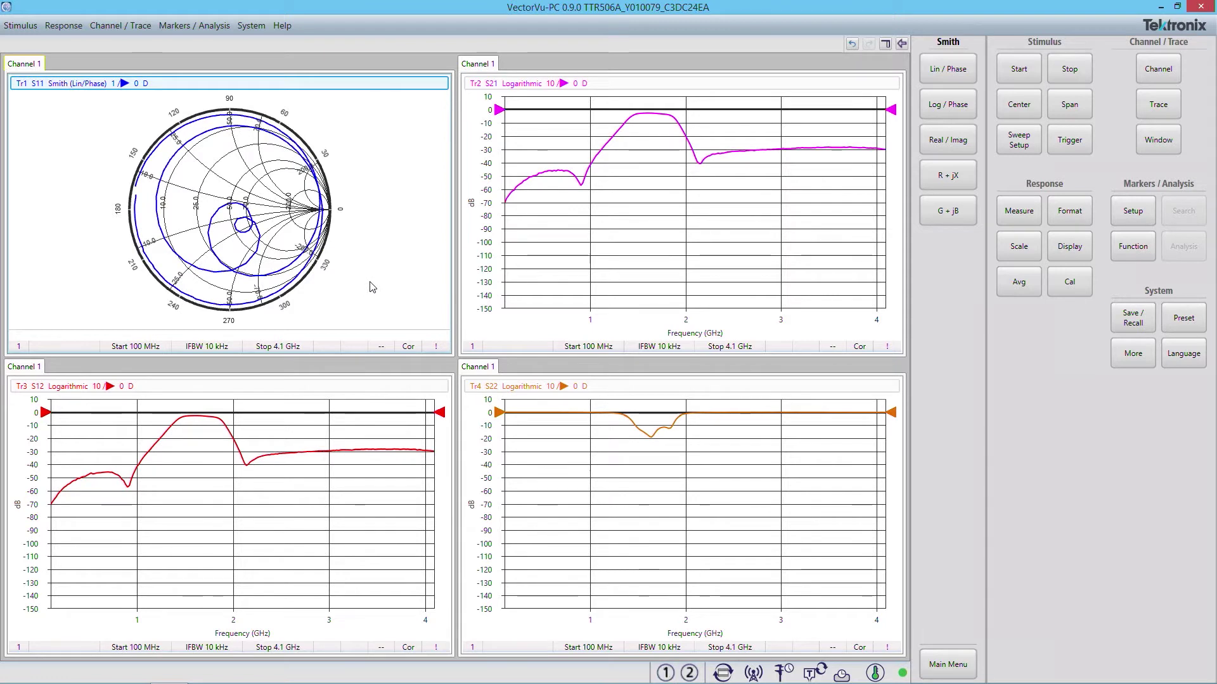
Step: Switch S11 back to Log Mag format, with the additional format choices listed
click(1075, 221)
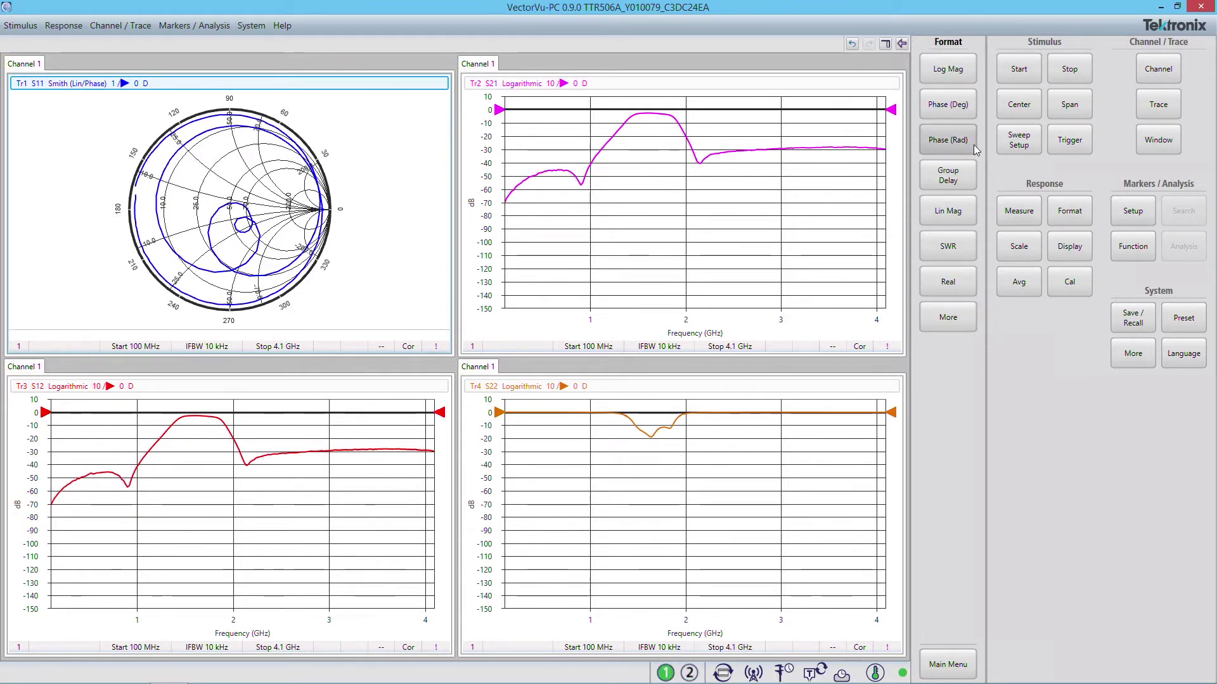
click(953, 71)
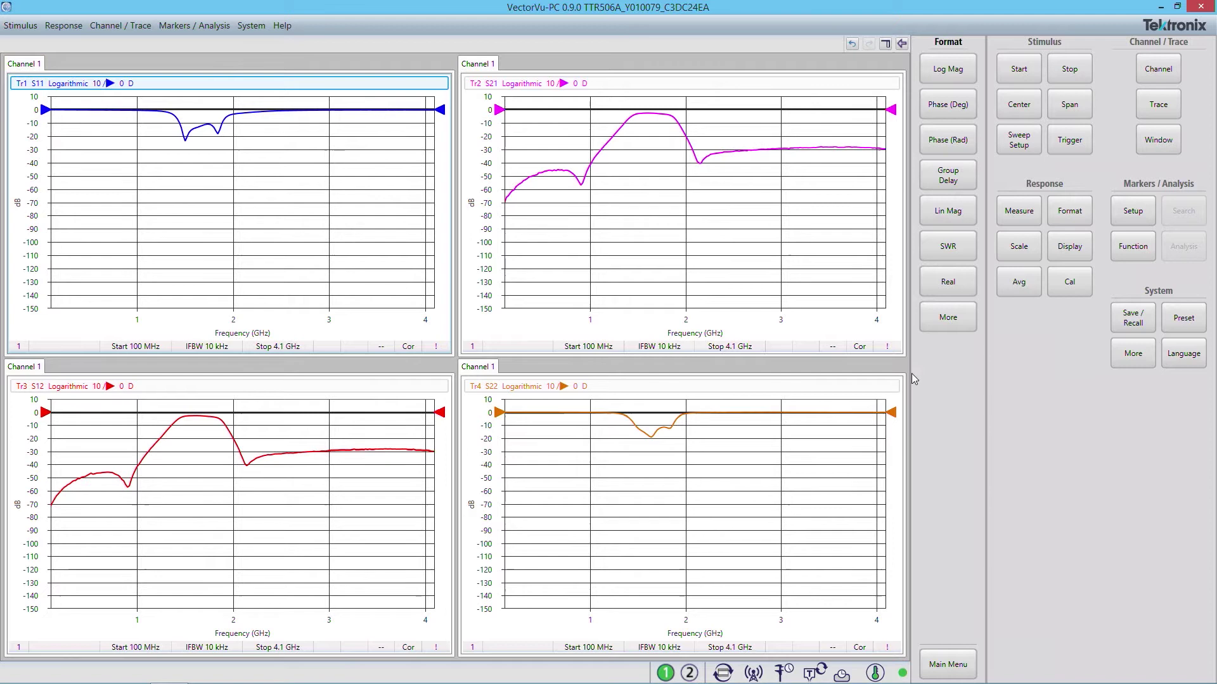
click(944, 324)
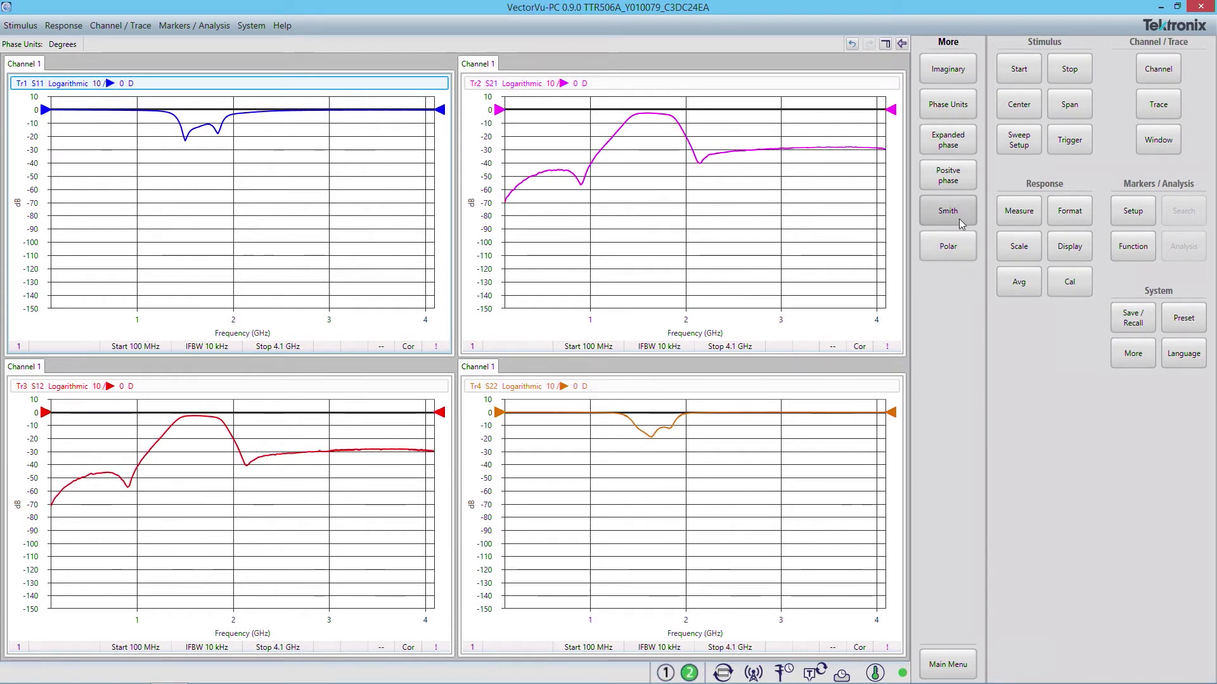
Step: Make Tr2 active and reduce the number of displayed traces to 1
click(561, 154)
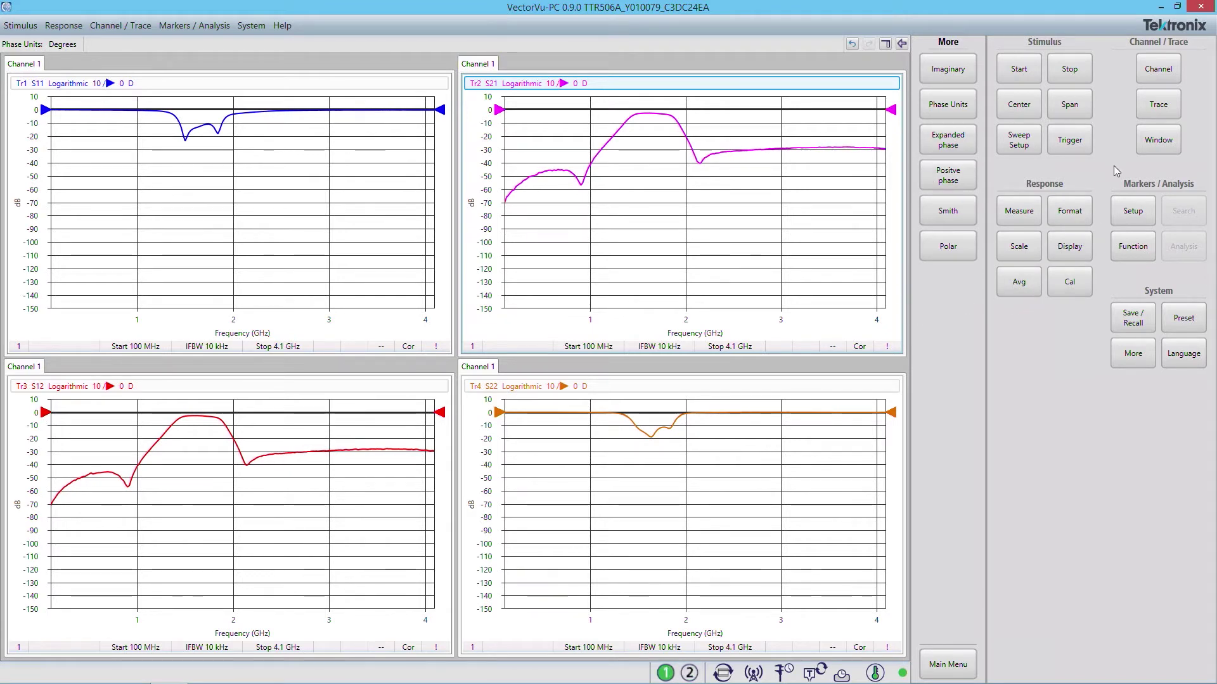
click(1157, 103)
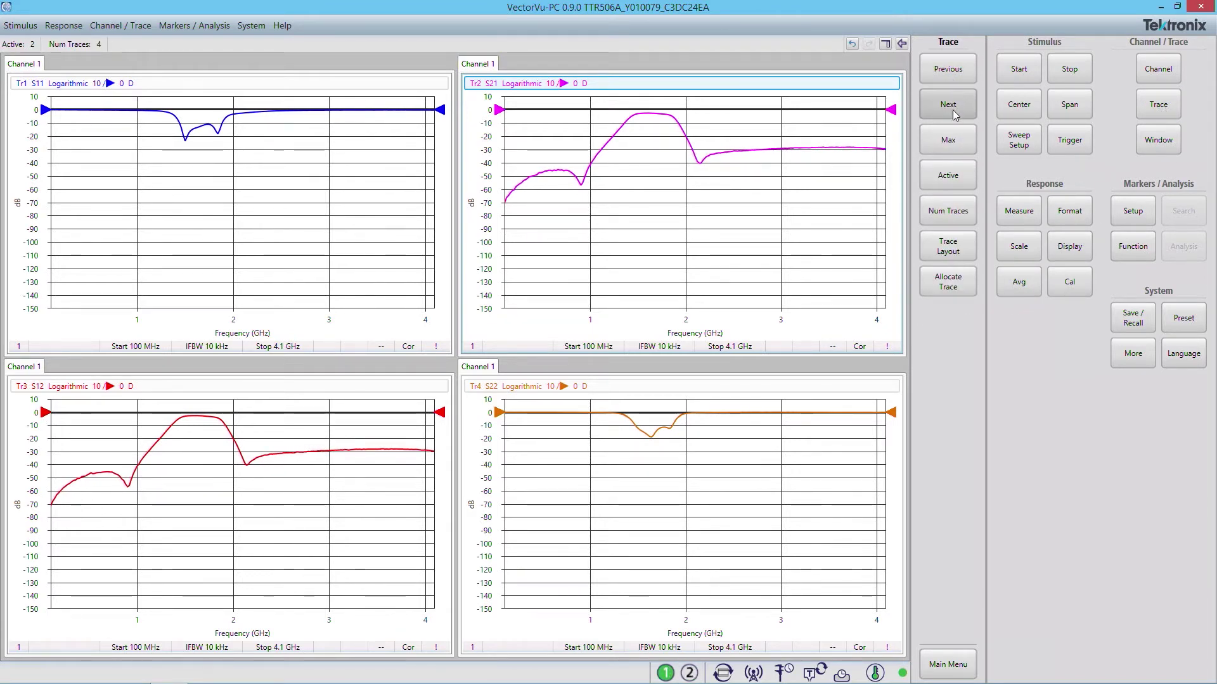
click(948, 211)
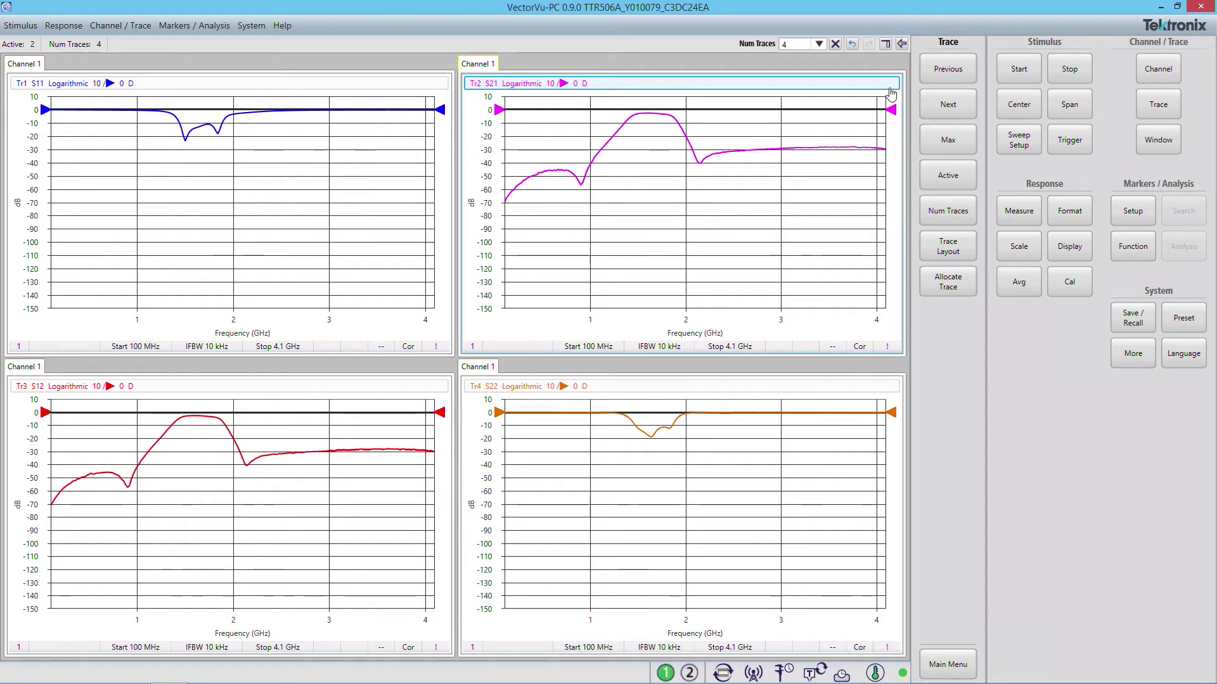
click(818, 44)
click(804, 57)
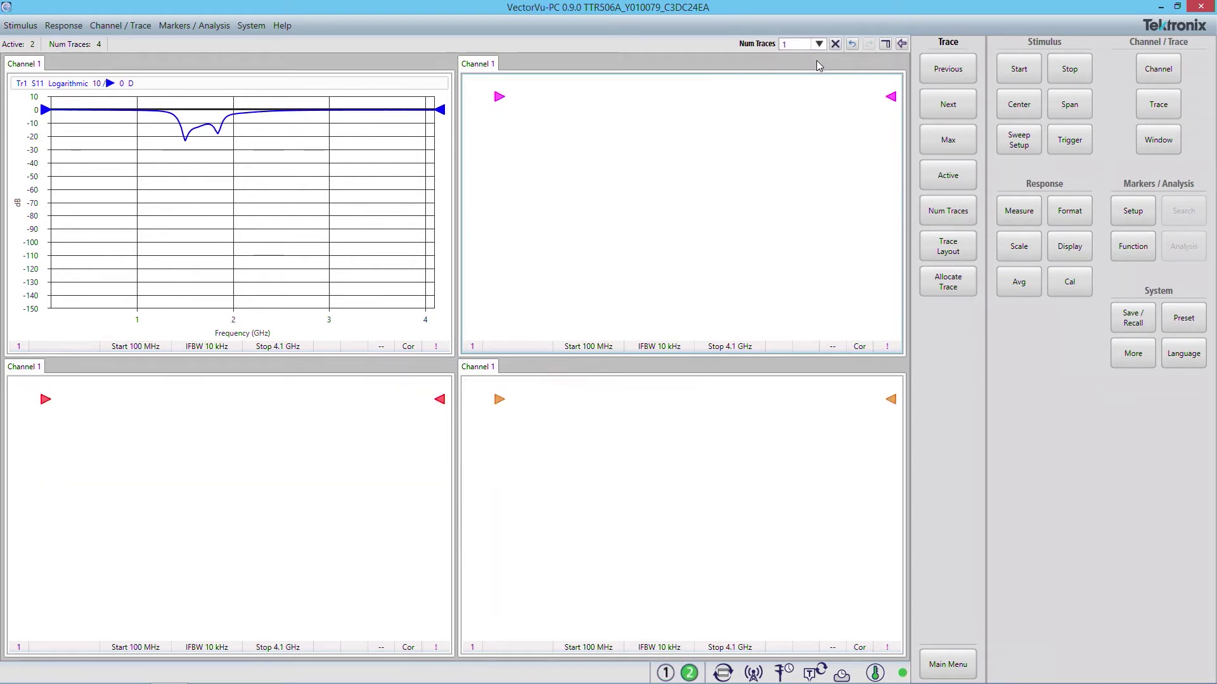
Step: Use a single full-size channel pane and measure S21 on the trace
click(1081, 211)
click(1071, 246)
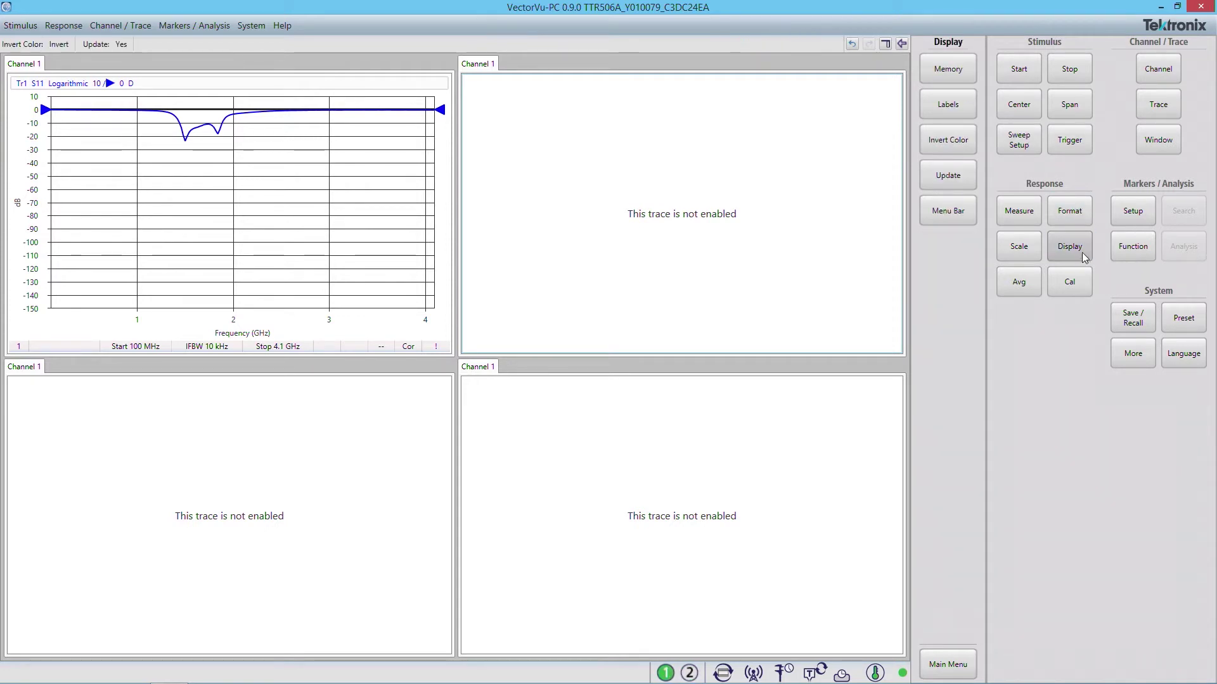
click(1154, 74)
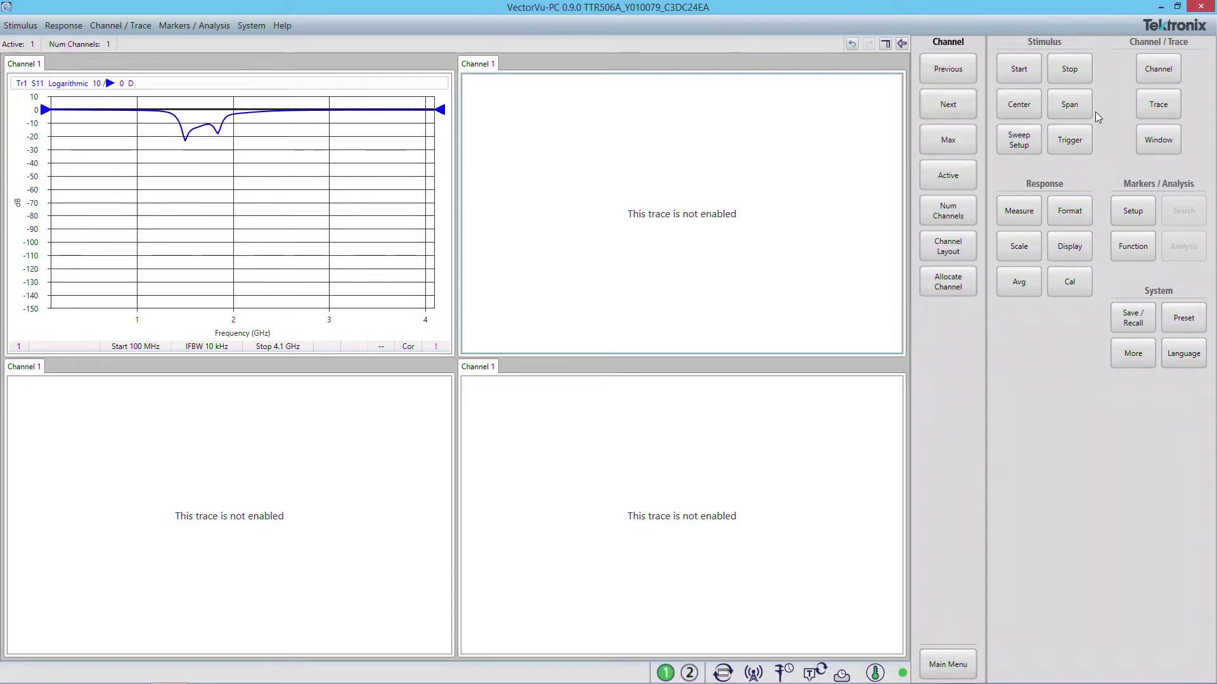
click(958, 246)
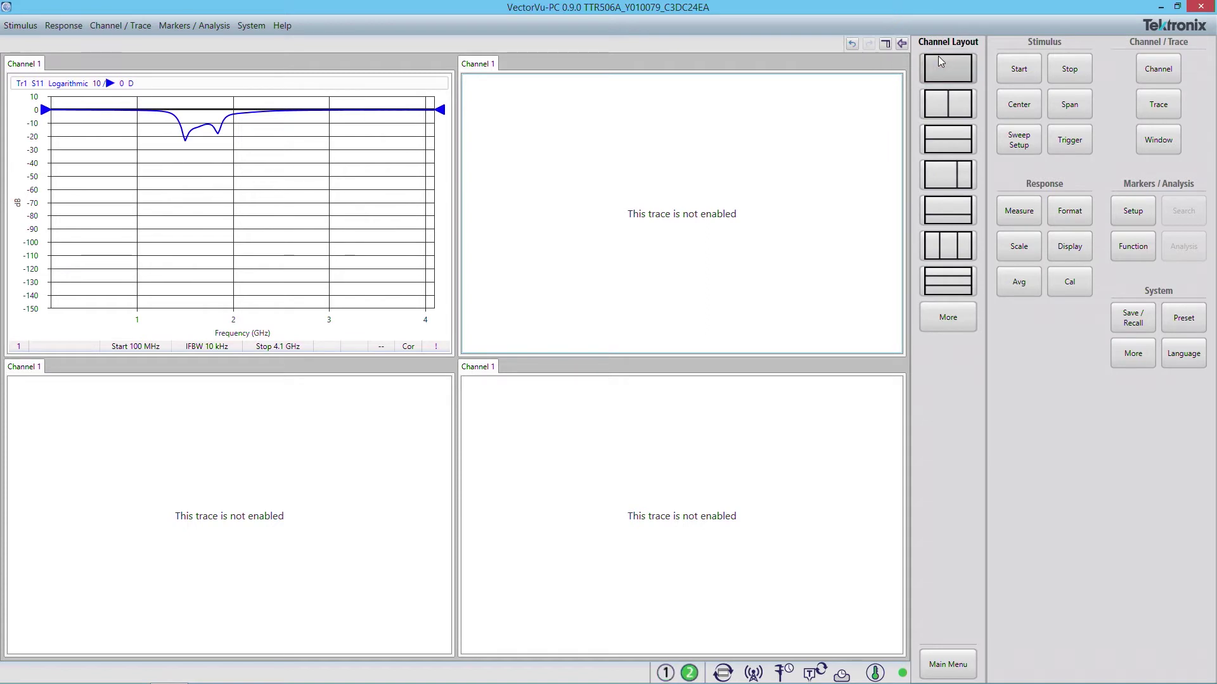
click(947, 67)
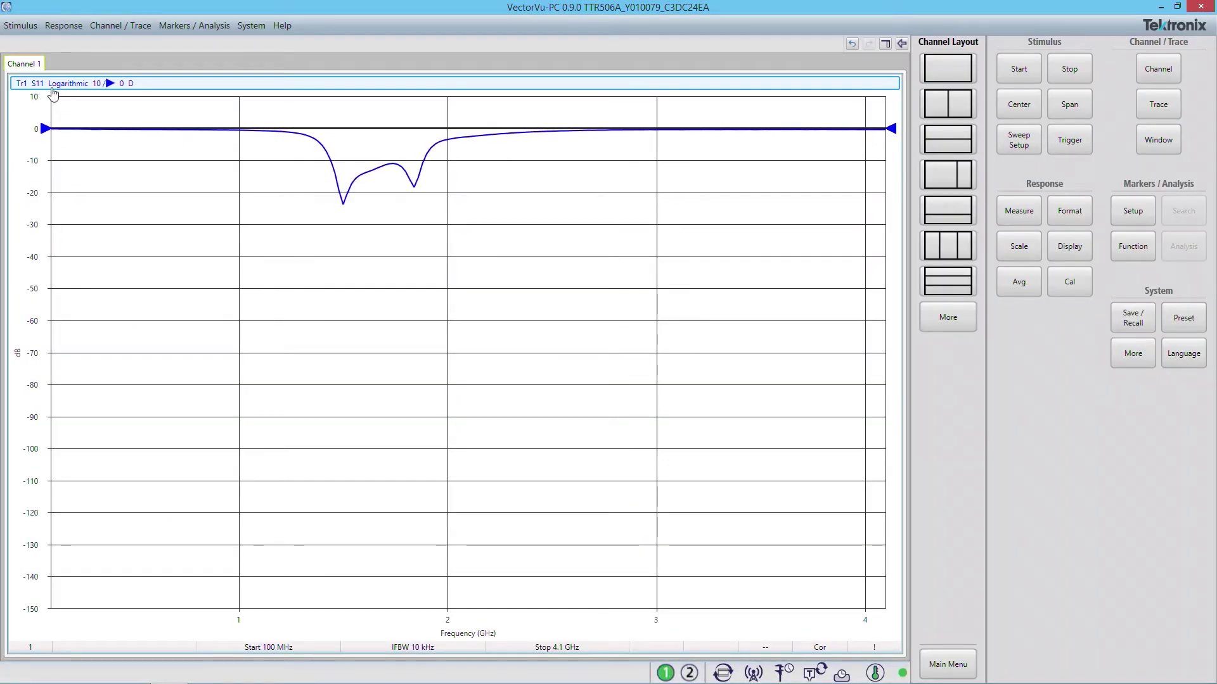
click(1018, 210)
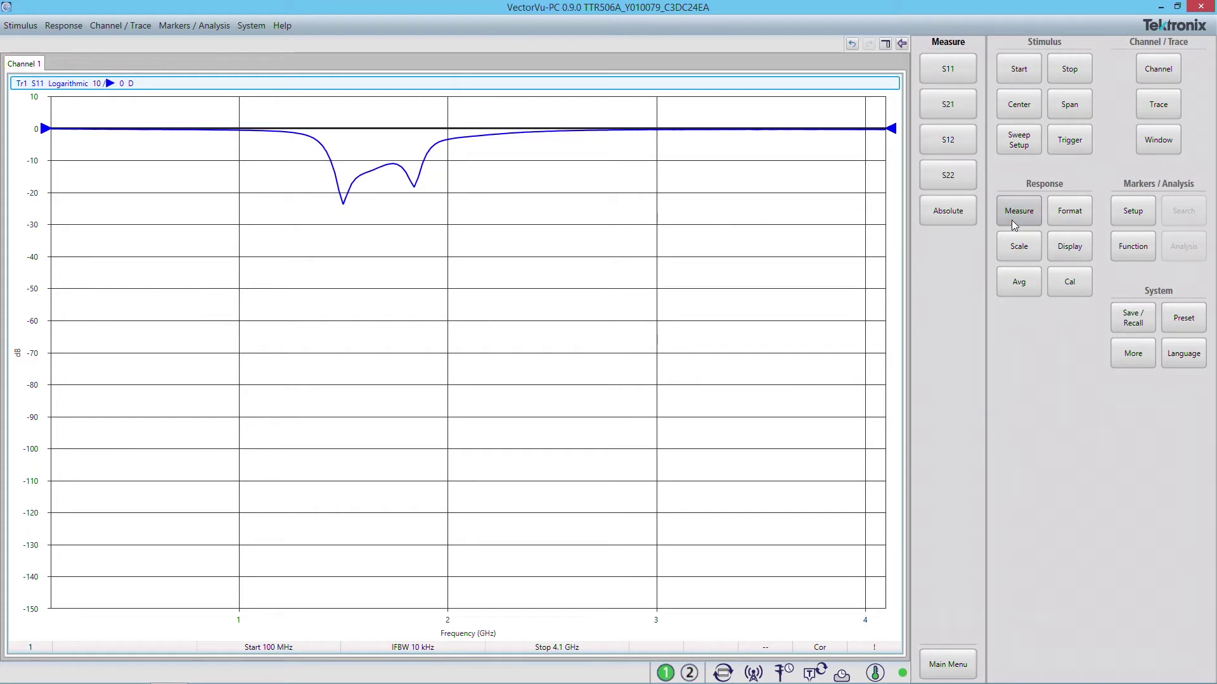
click(953, 116)
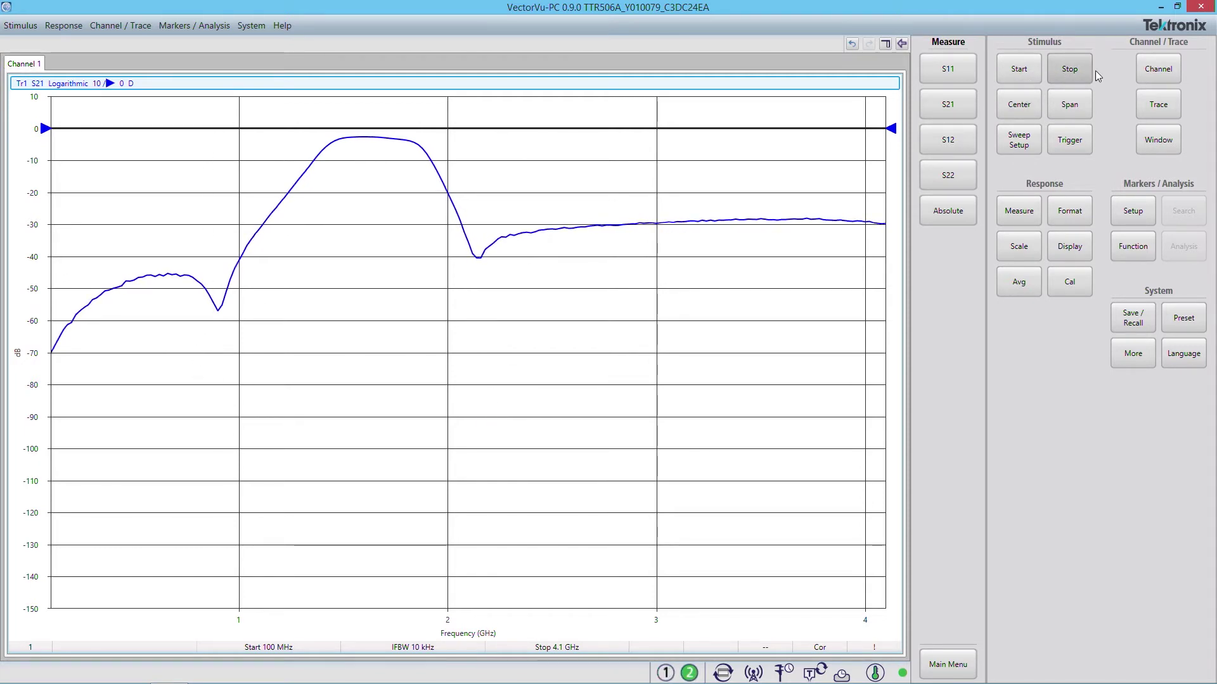
Step: Set the sweep stop to 2 GHz and the start to 400 MHz
click(1072, 71)
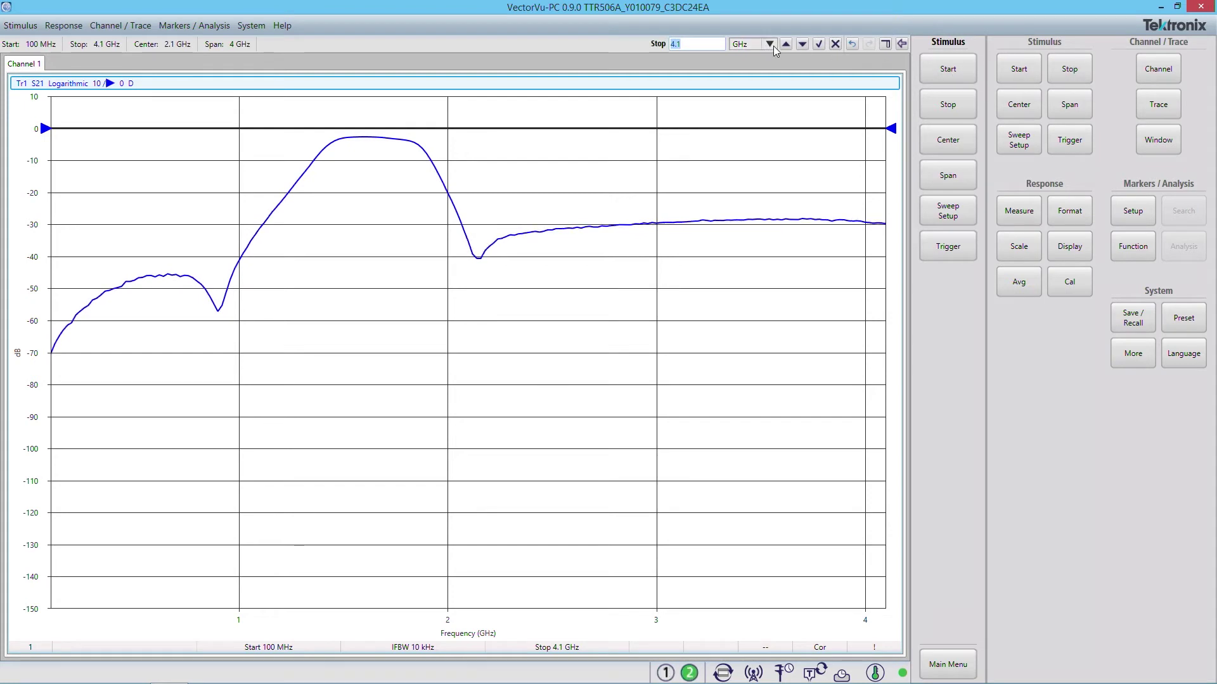
text(2)
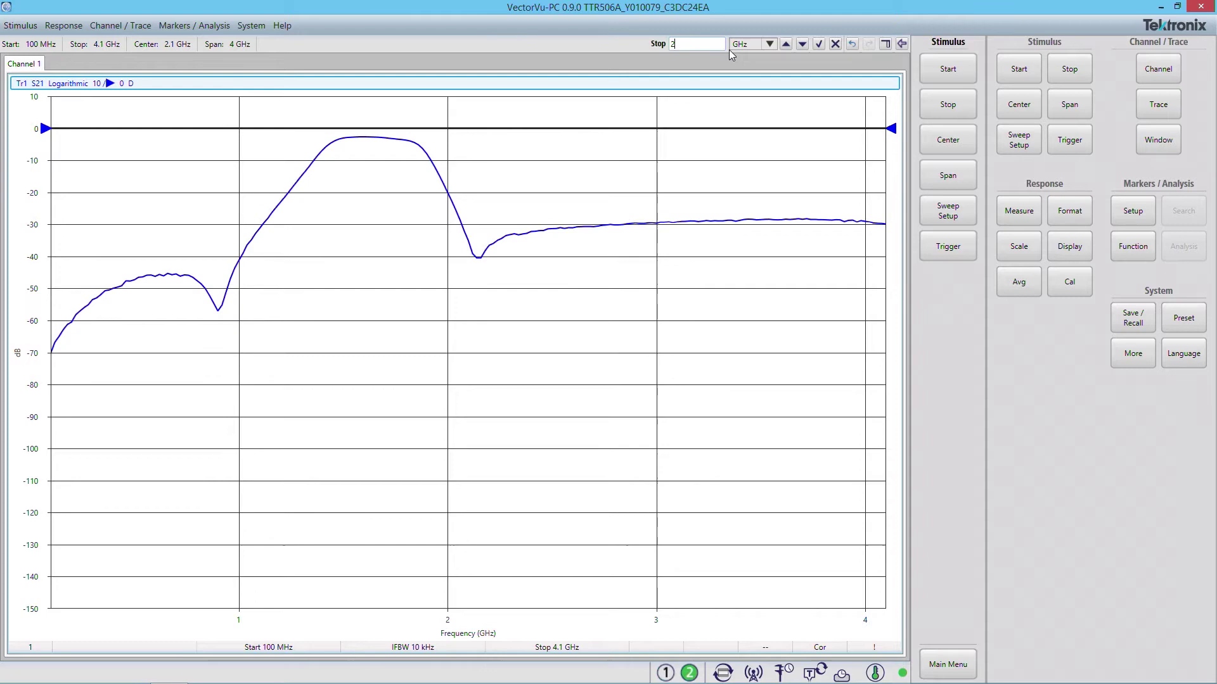
click(822, 46)
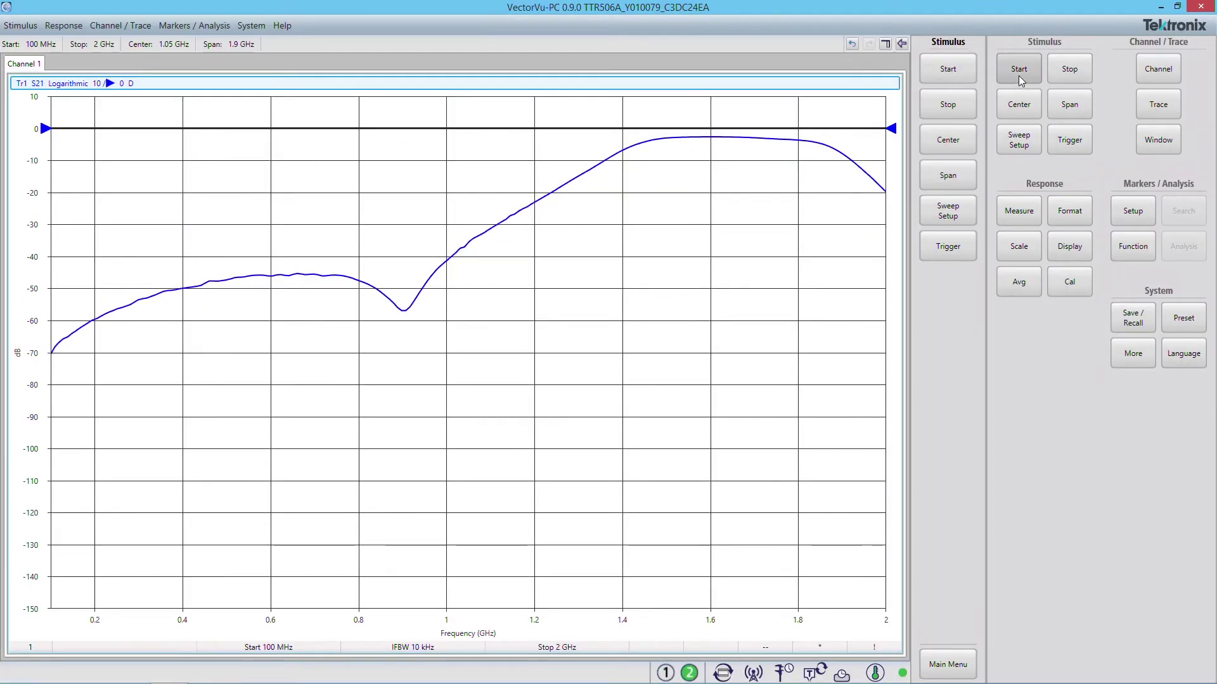
click(1019, 75)
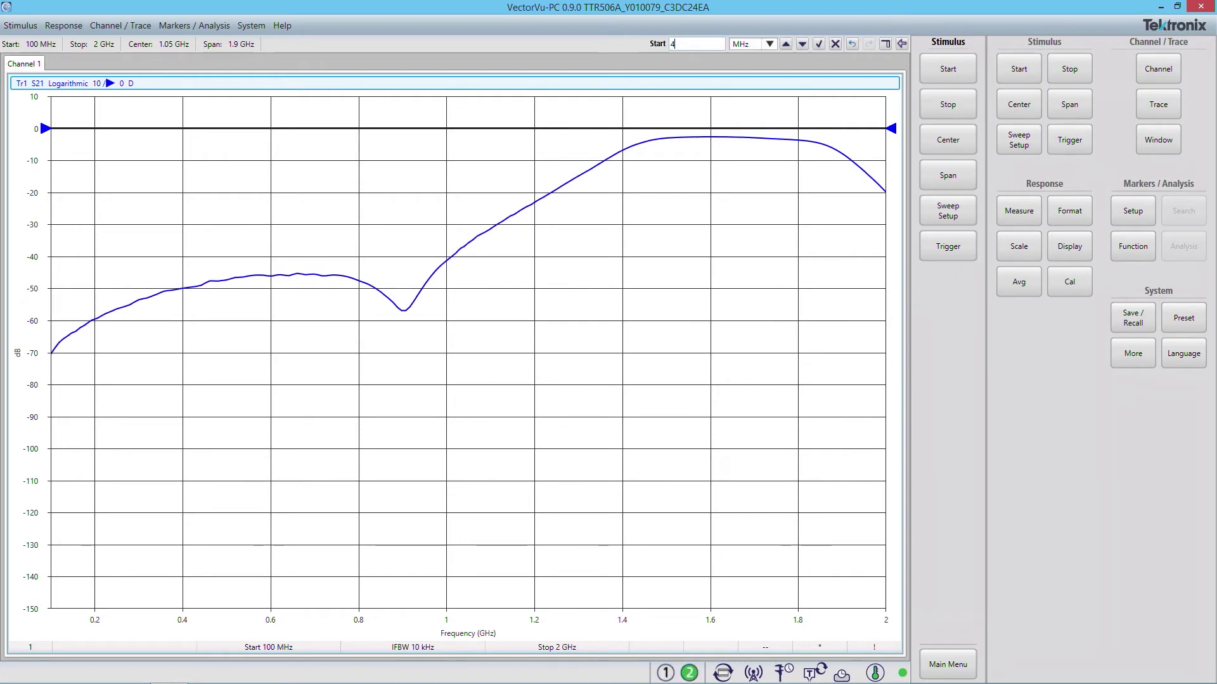
text(00)
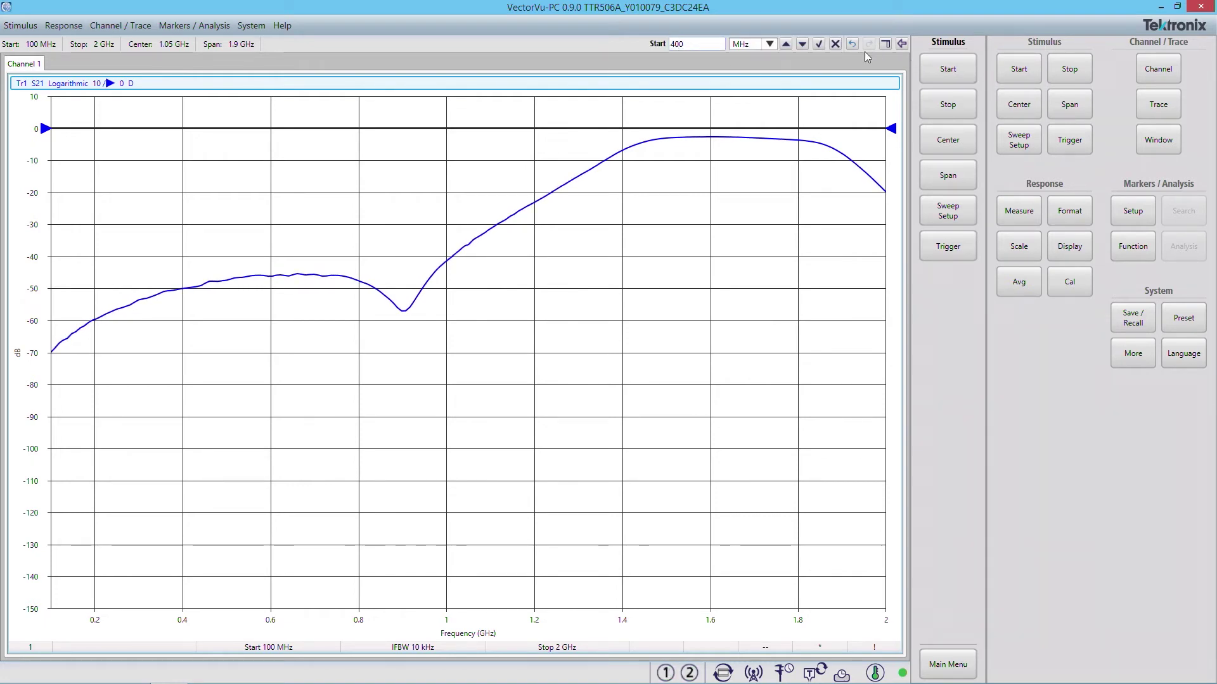
click(820, 44)
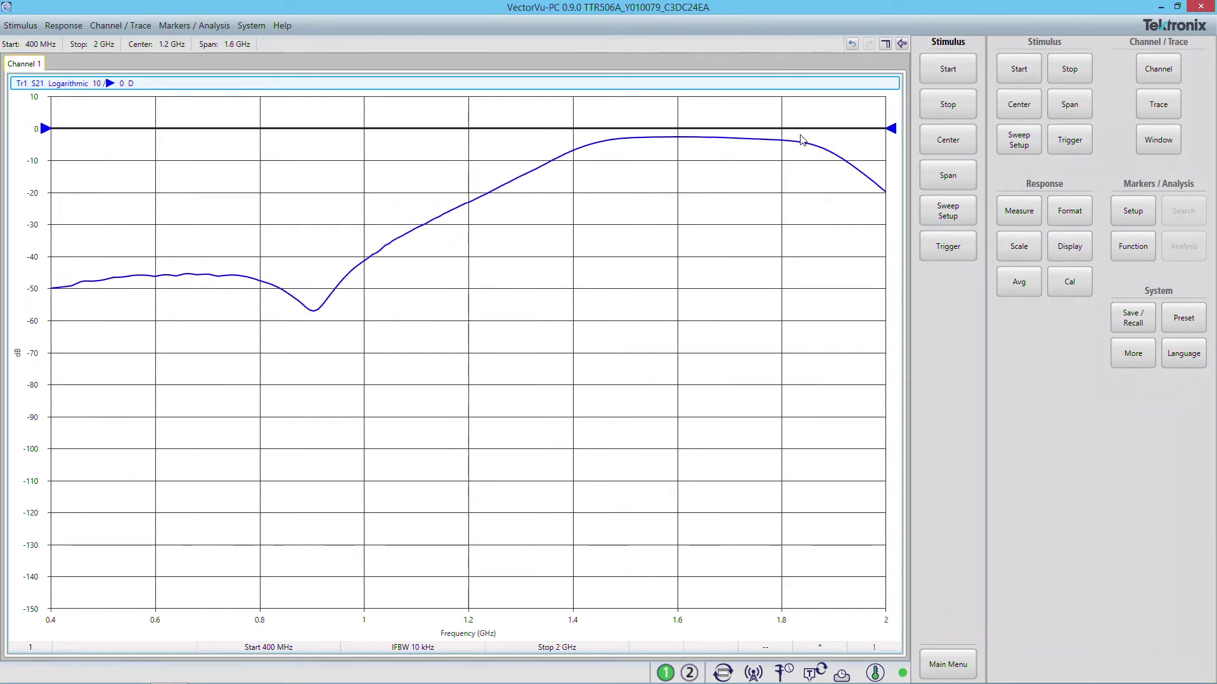
Step: Change the sweep stop frequency to 2.5 GHz
click(1078, 76)
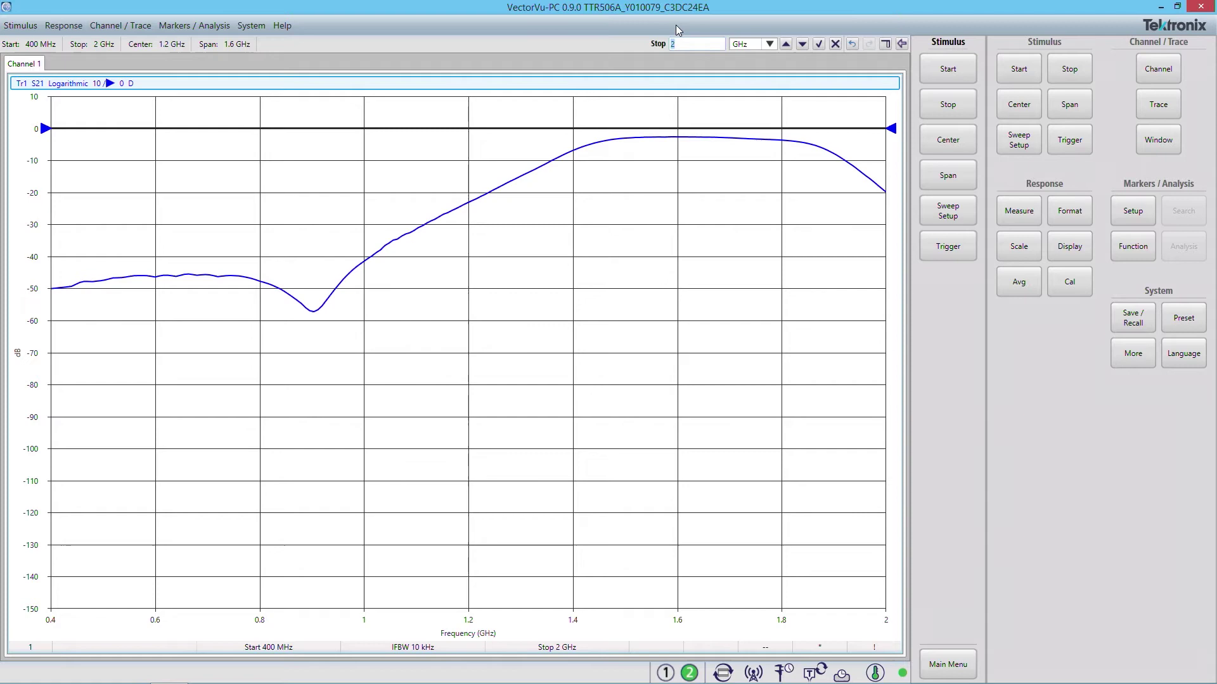
text(2)
click(819, 45)
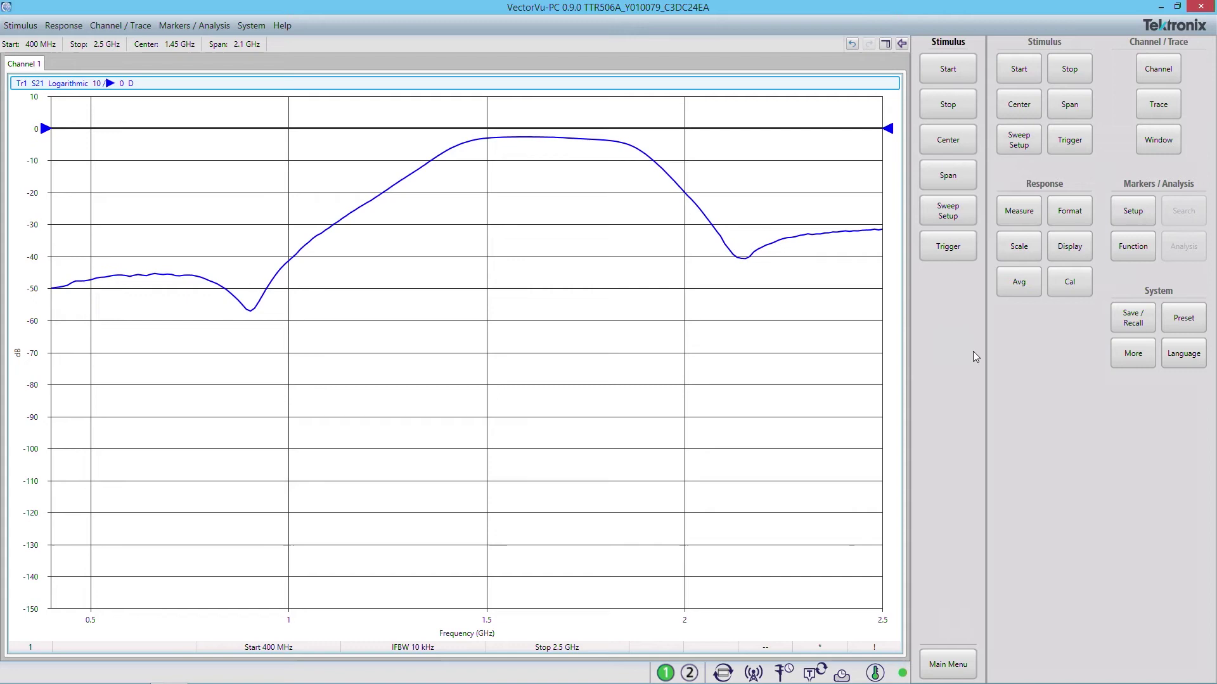
Step: Turn on marker 1 and drag it up the rising edge to about 1.345 GHz (−11.28 dB)
click(1139, 214)
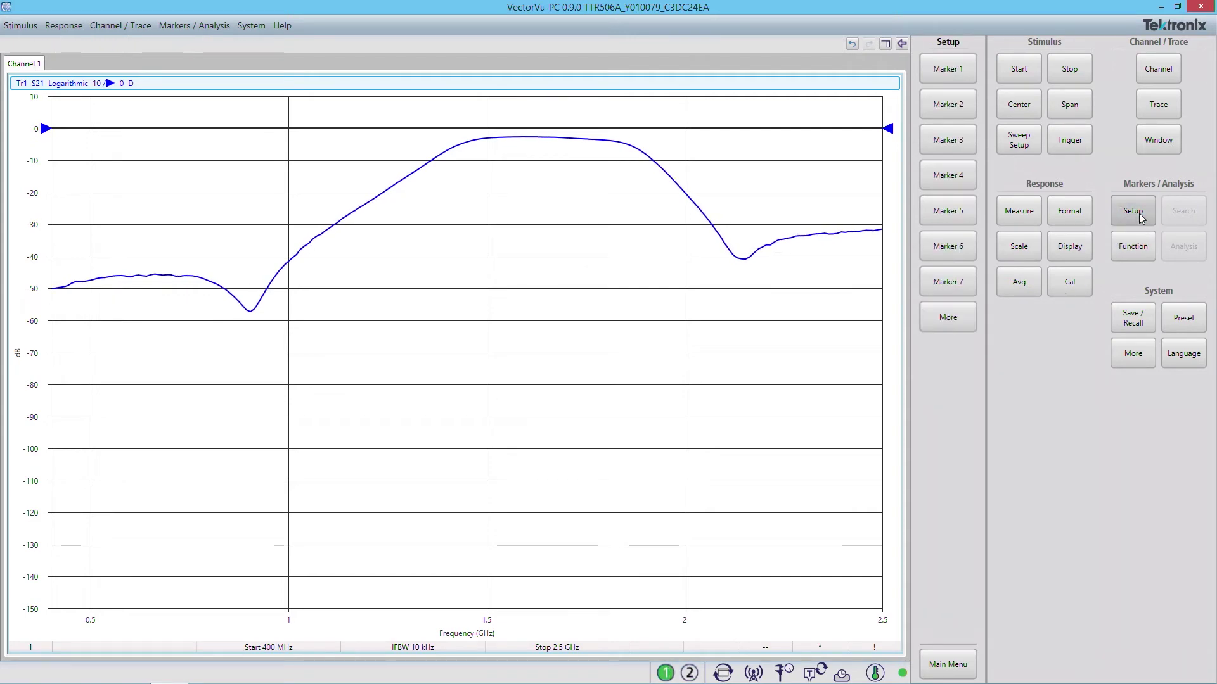
click(963, 71)
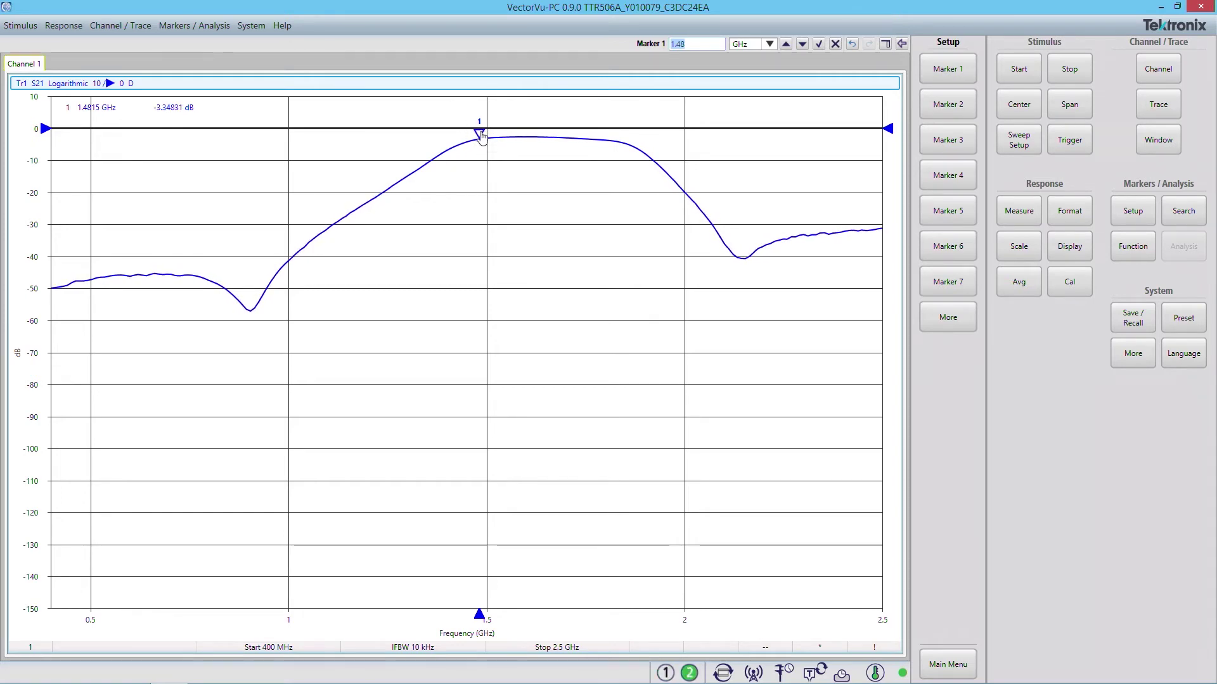
drag(480, 136, 371, 178)
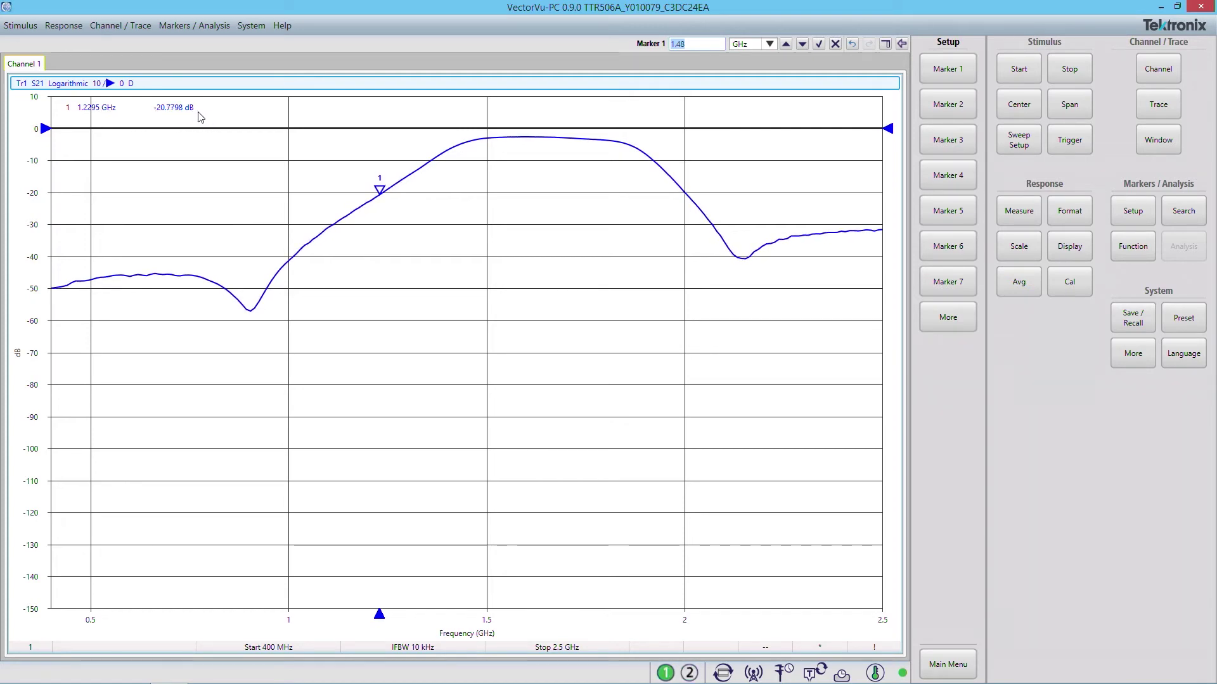
mouse_move(380, 190)
mouse_down()
mouse_move(443, 174)
mouse_move(420, 182)
mouse_up()
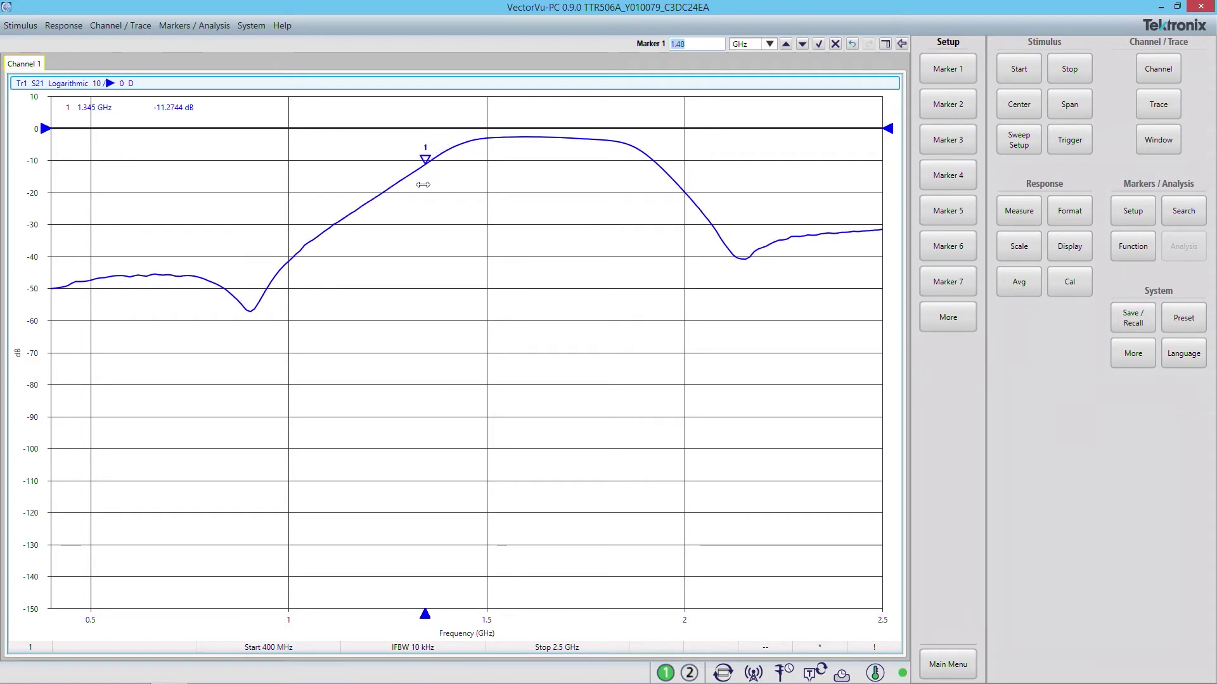
Step: Turn on marker 2 and slide it to the falling edge near 1.9025 GHz (about −10.25 dB)
click(964, 107)
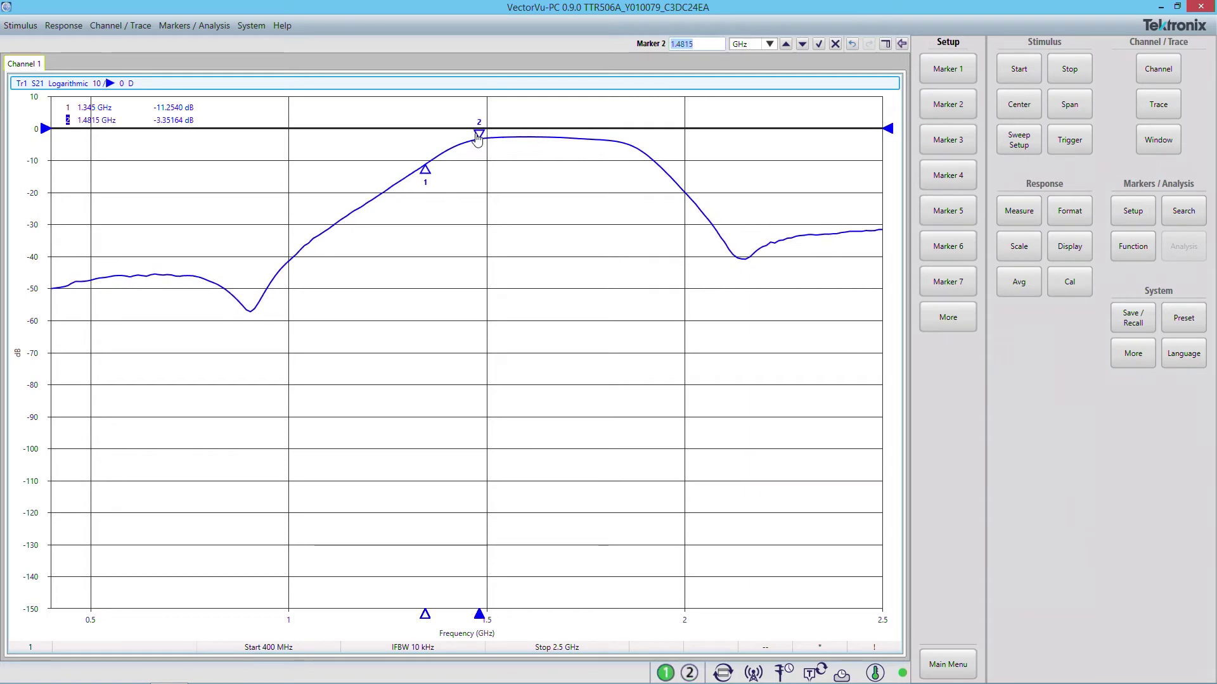
drag(478, 130, 652, 154)
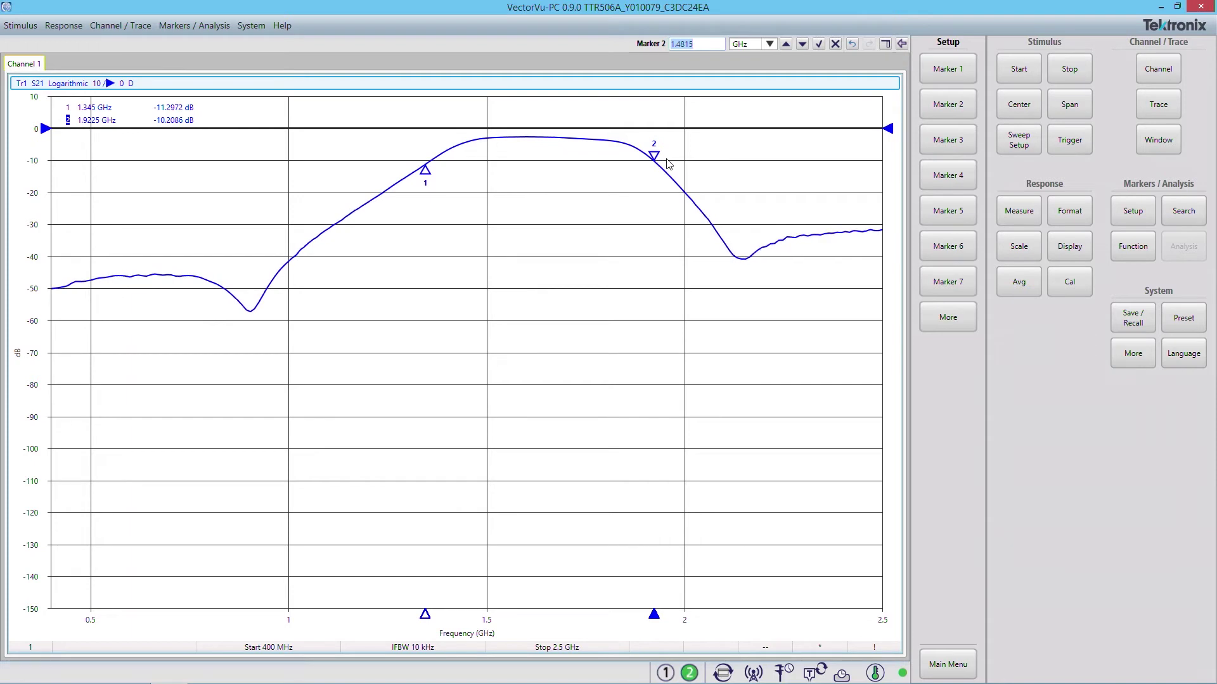
click(1179, 221)
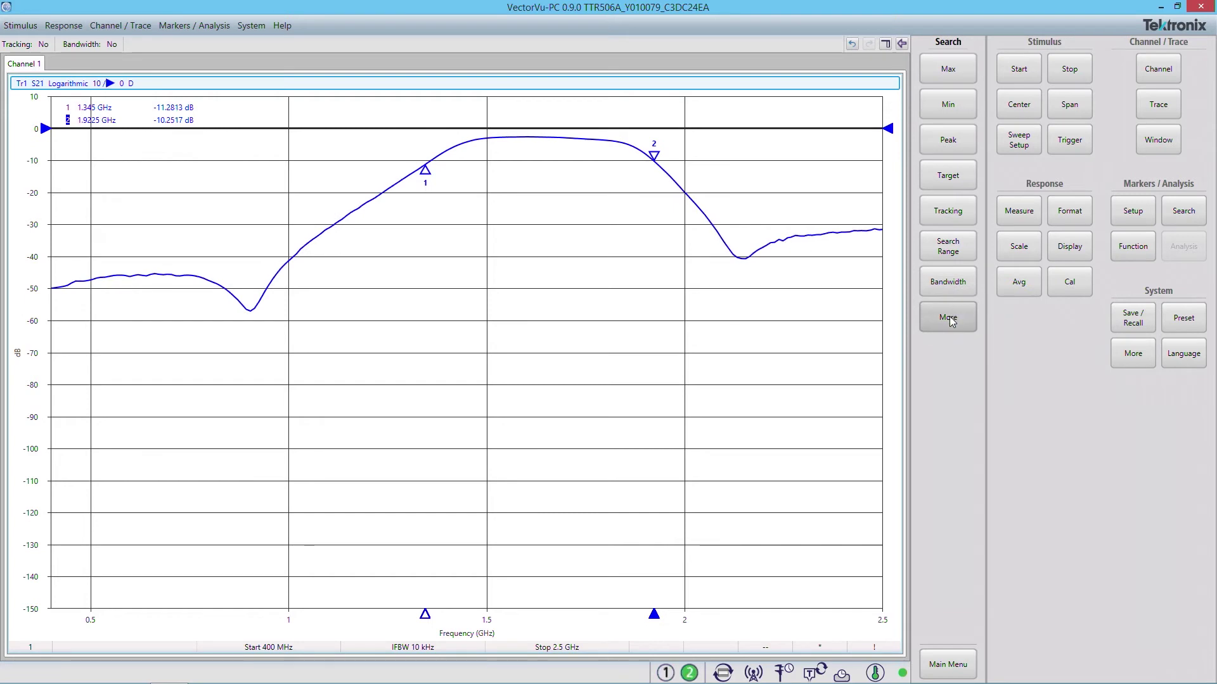
Step: Set the search target to −3 dB and search left to put marker 2 at 1.7125 GHz
click(953, 180)
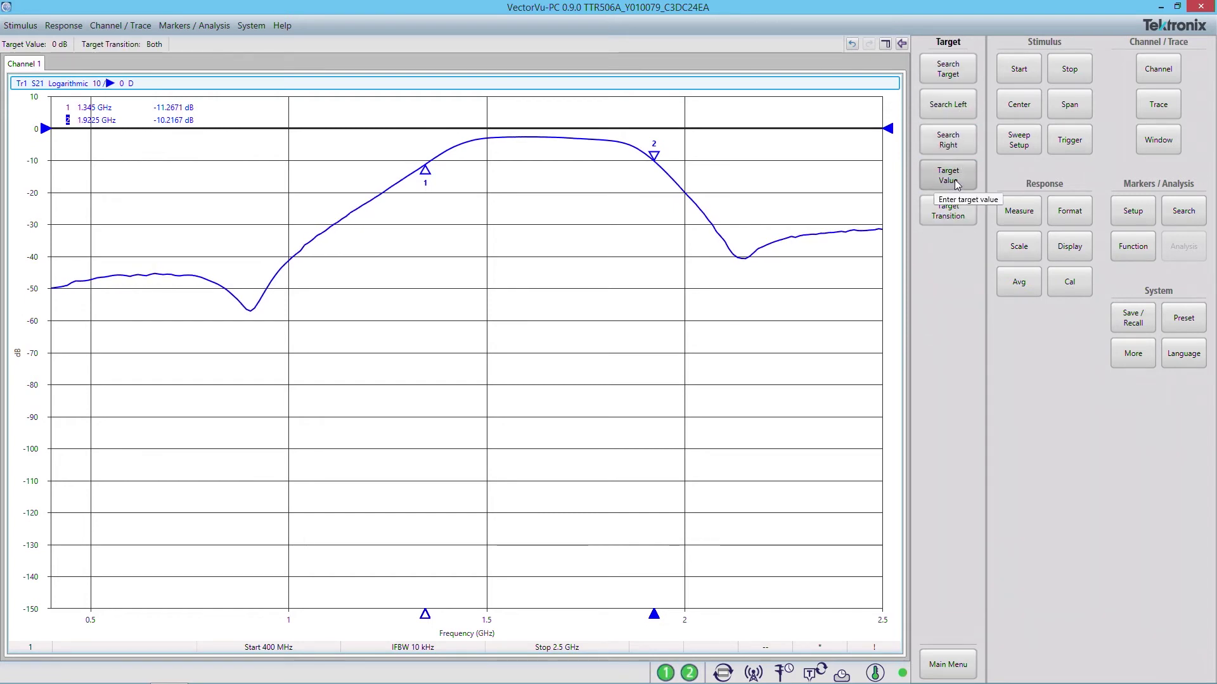
click(957, 183)
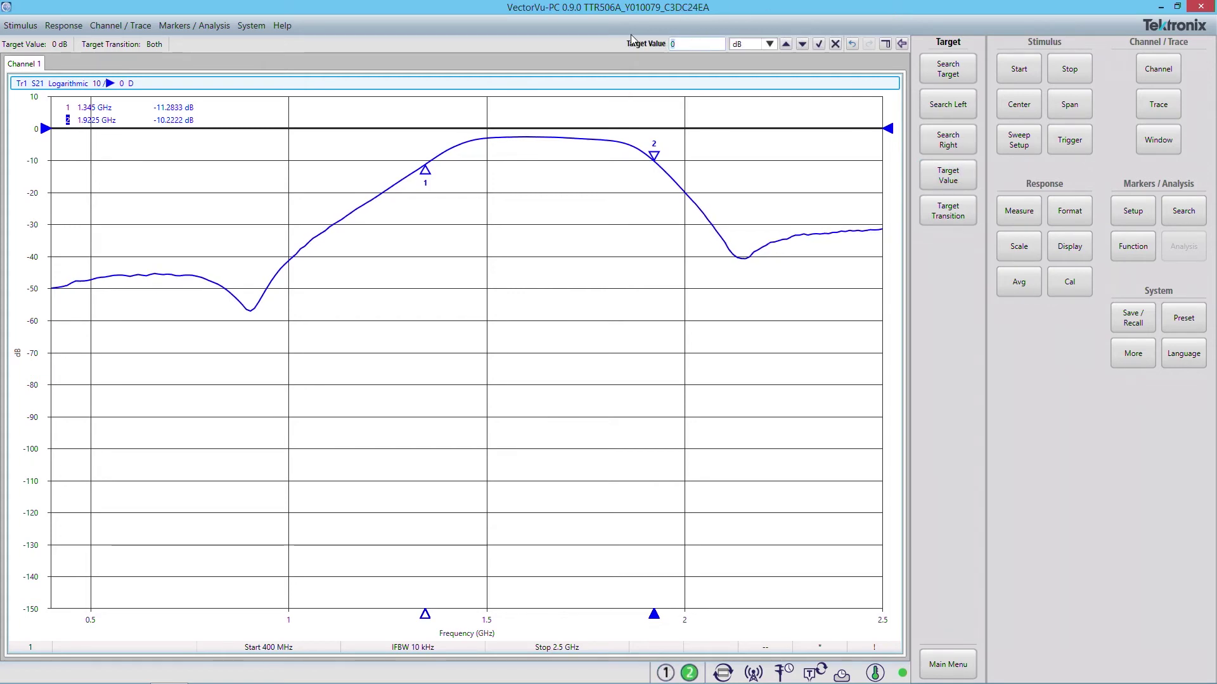
click(819, 44)
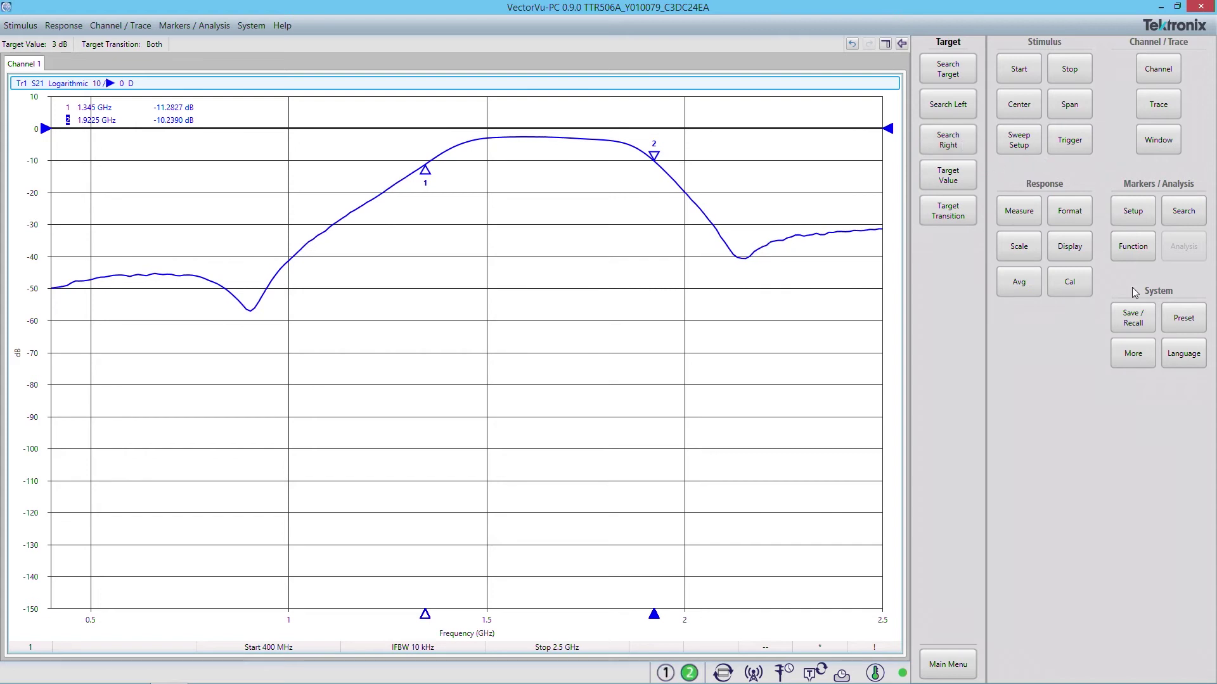
click(962, 183)
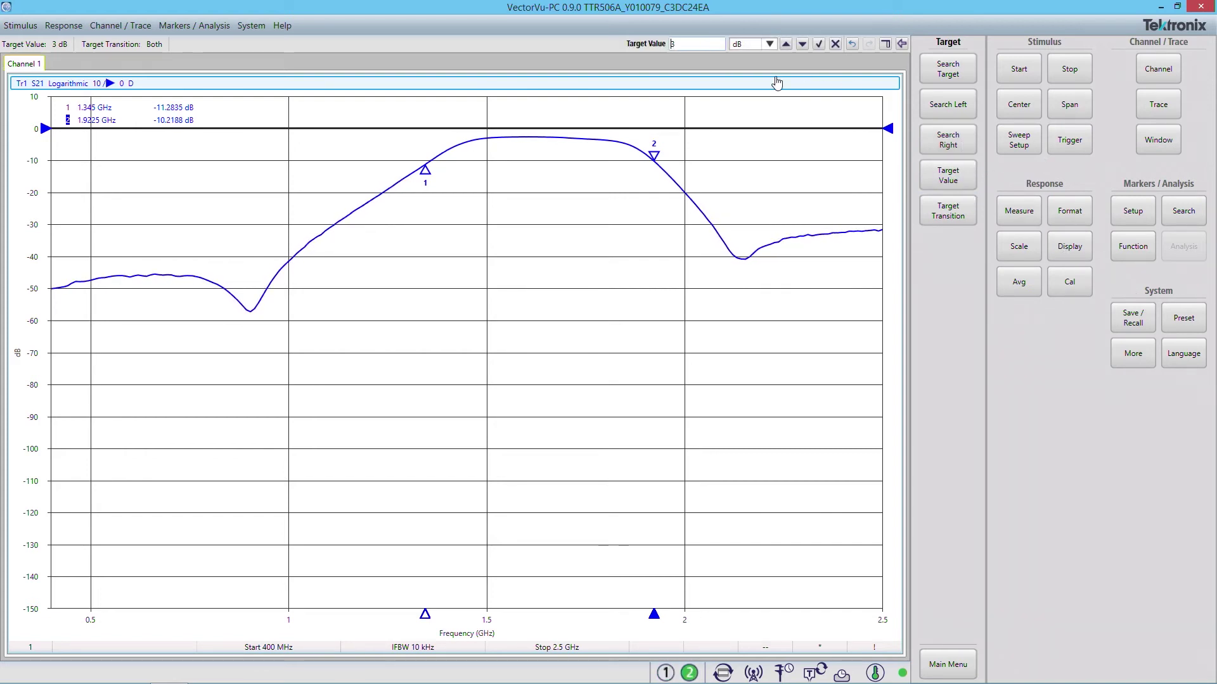
click(818, 44)
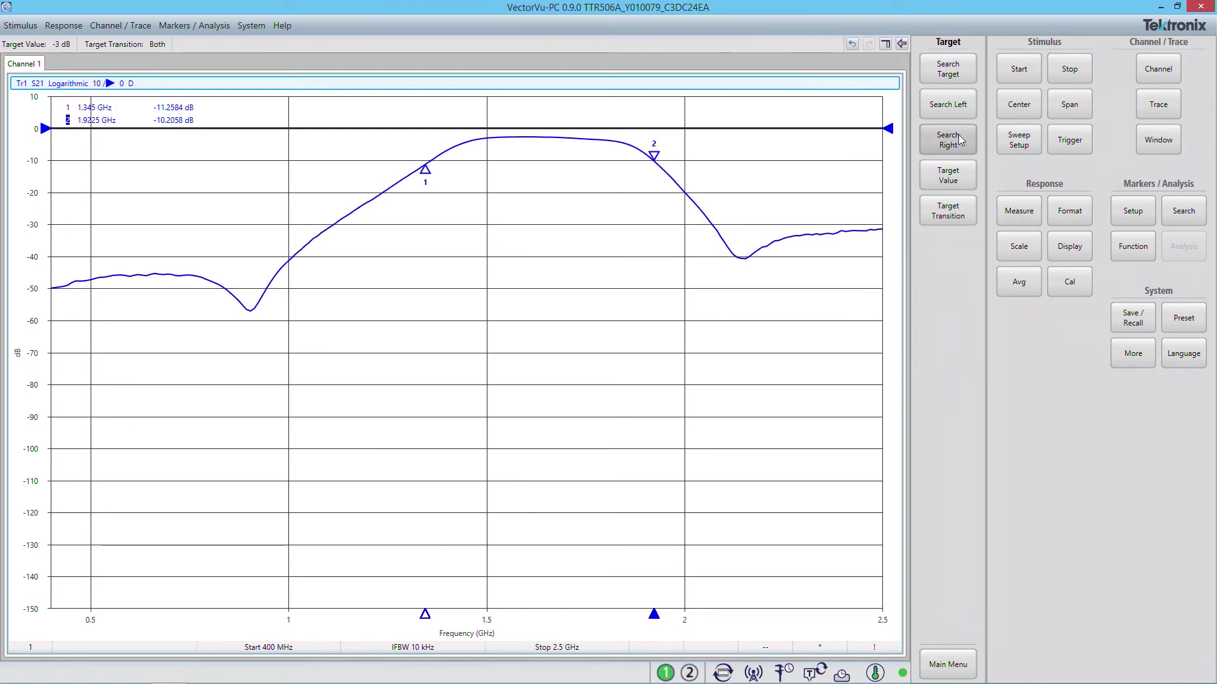
click(963, 112)
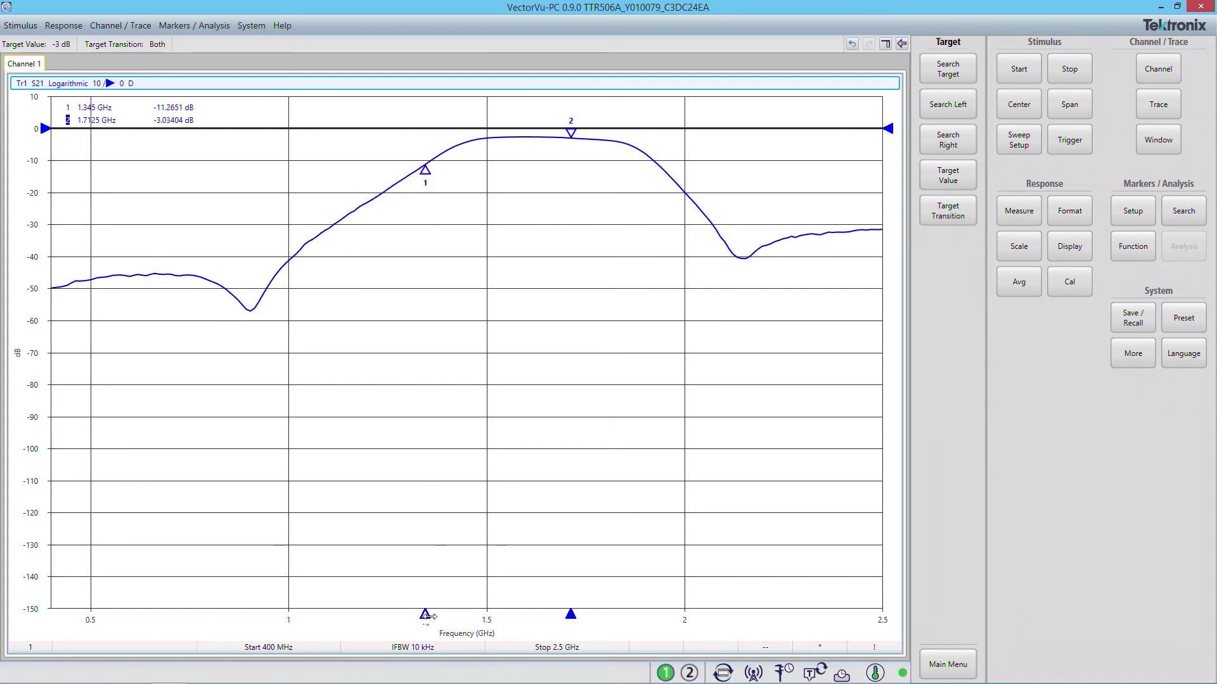
Step: Make marker 1 active, set a −3 dB target and search right to 1.513 GHz
click(1149, 215)
click(963, 74)
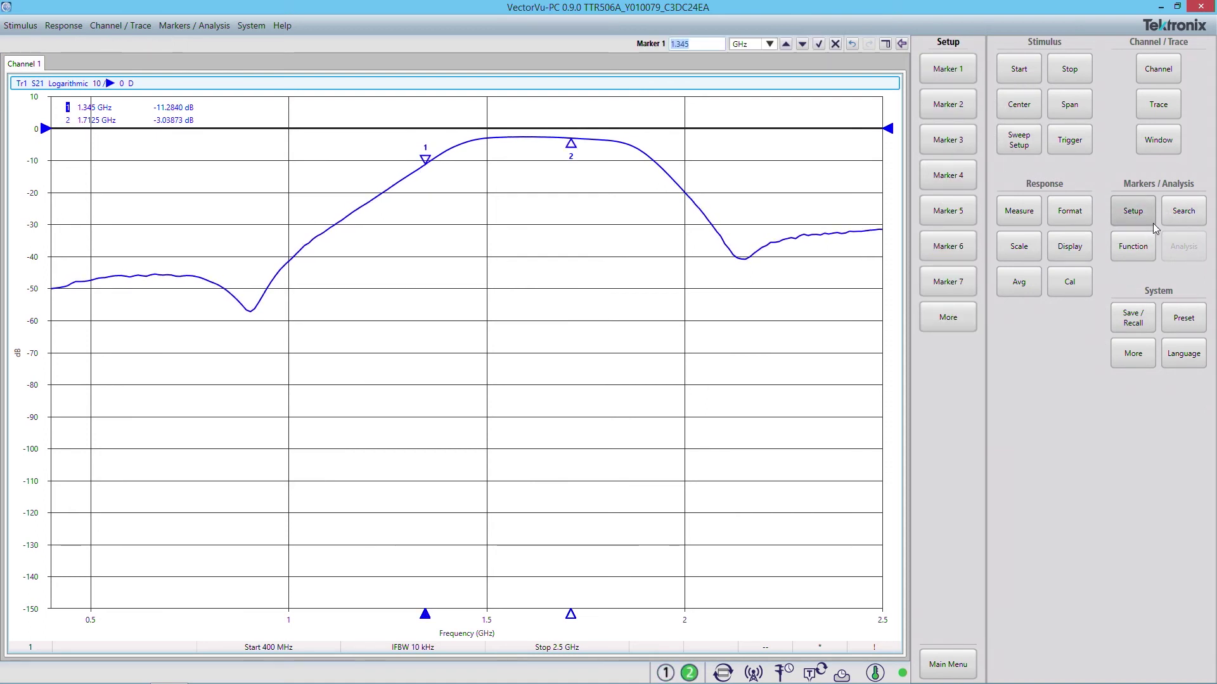
click(1185, 225)
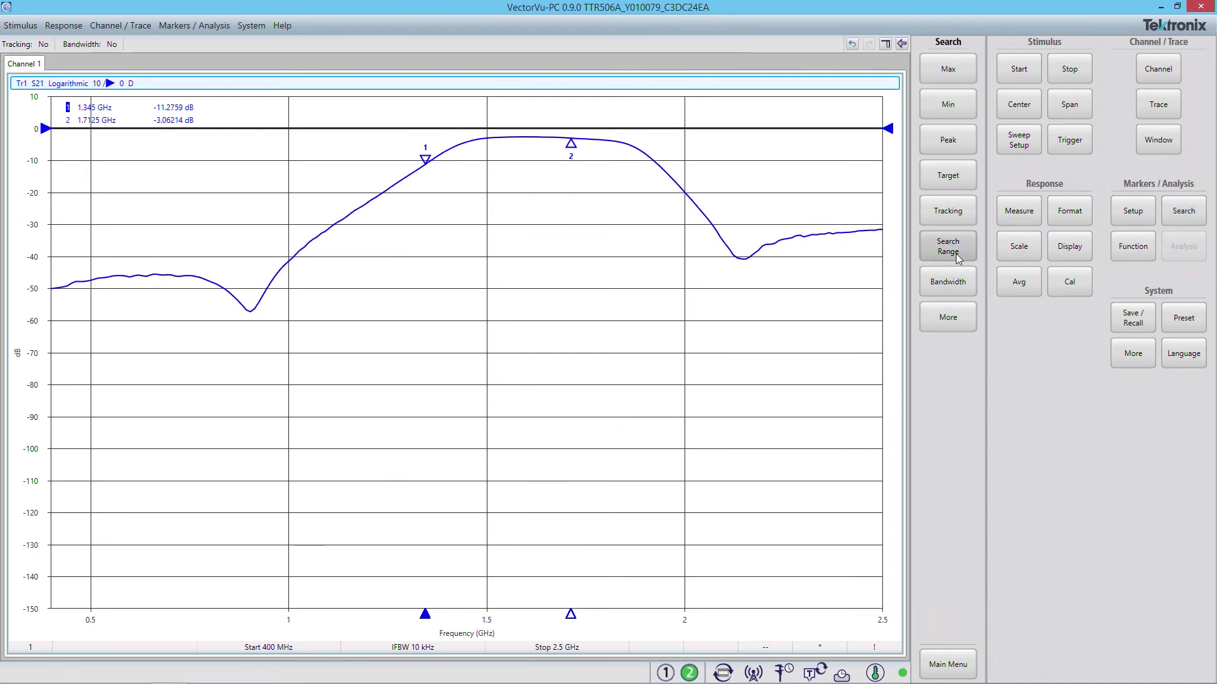
click(955, 181)
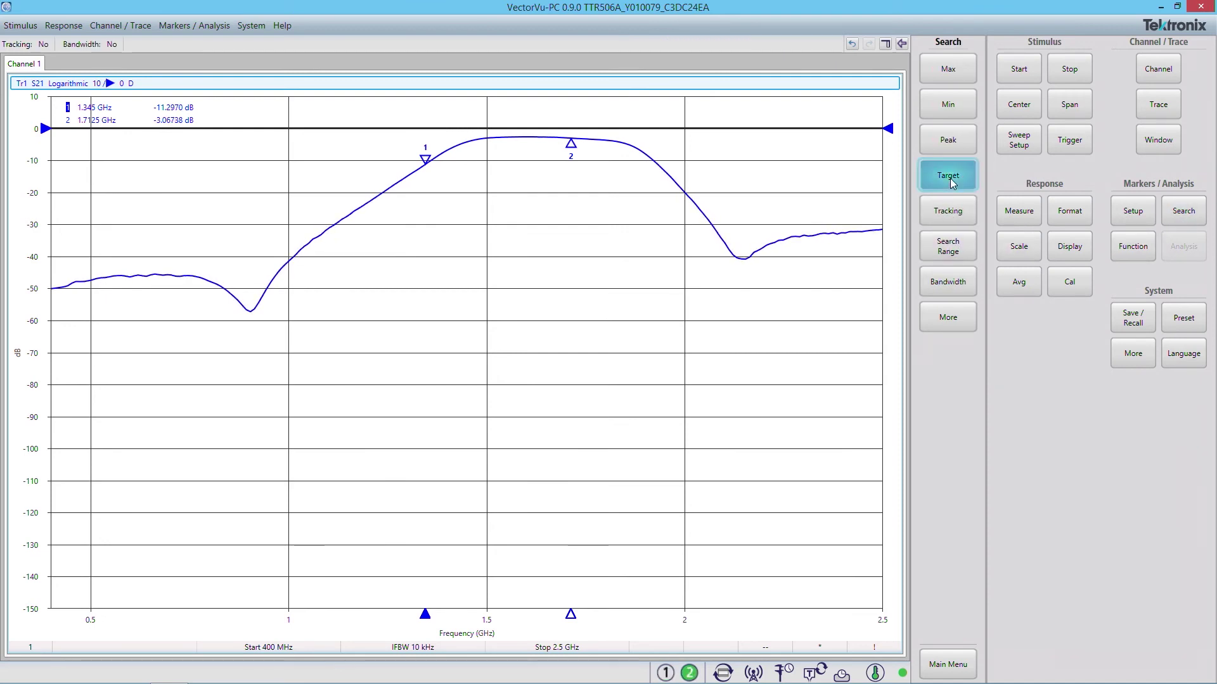
click(957, 183)
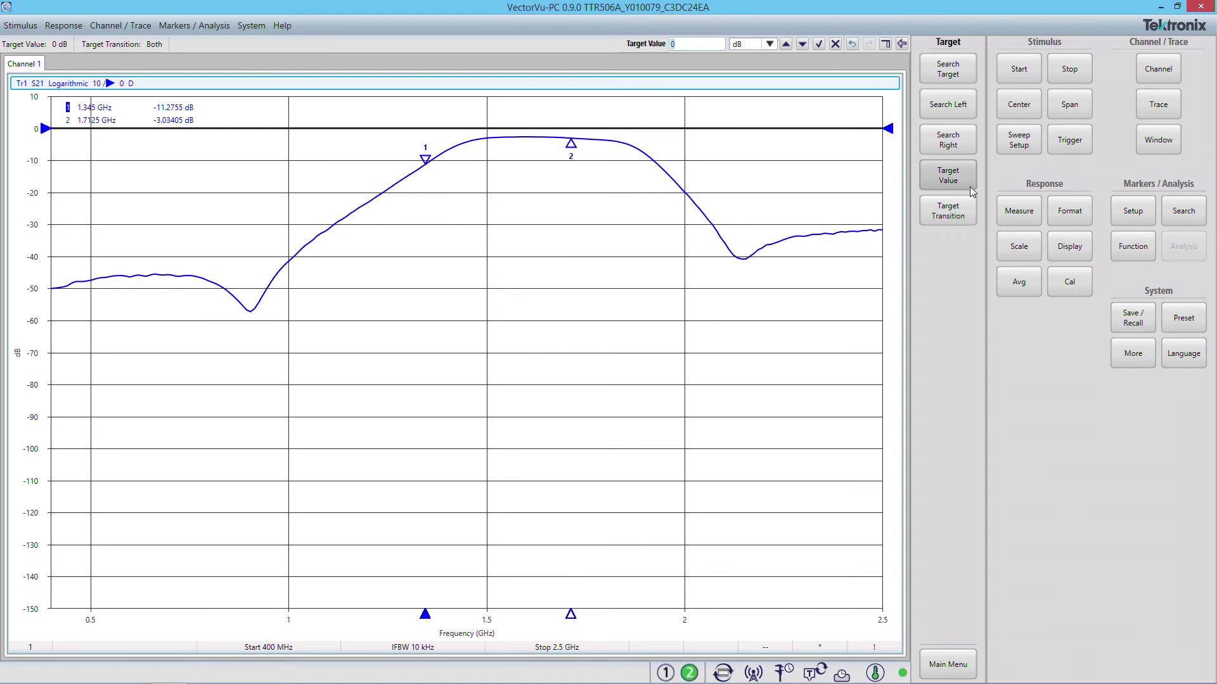
text(-3)
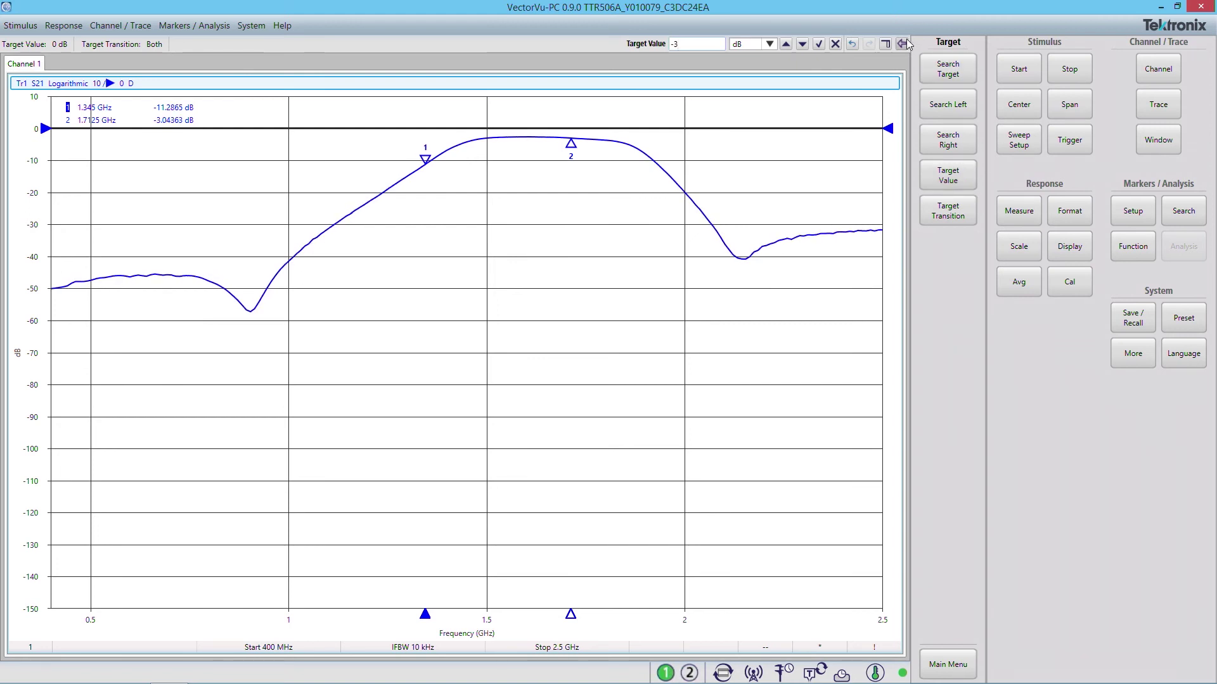
click(820, 44)
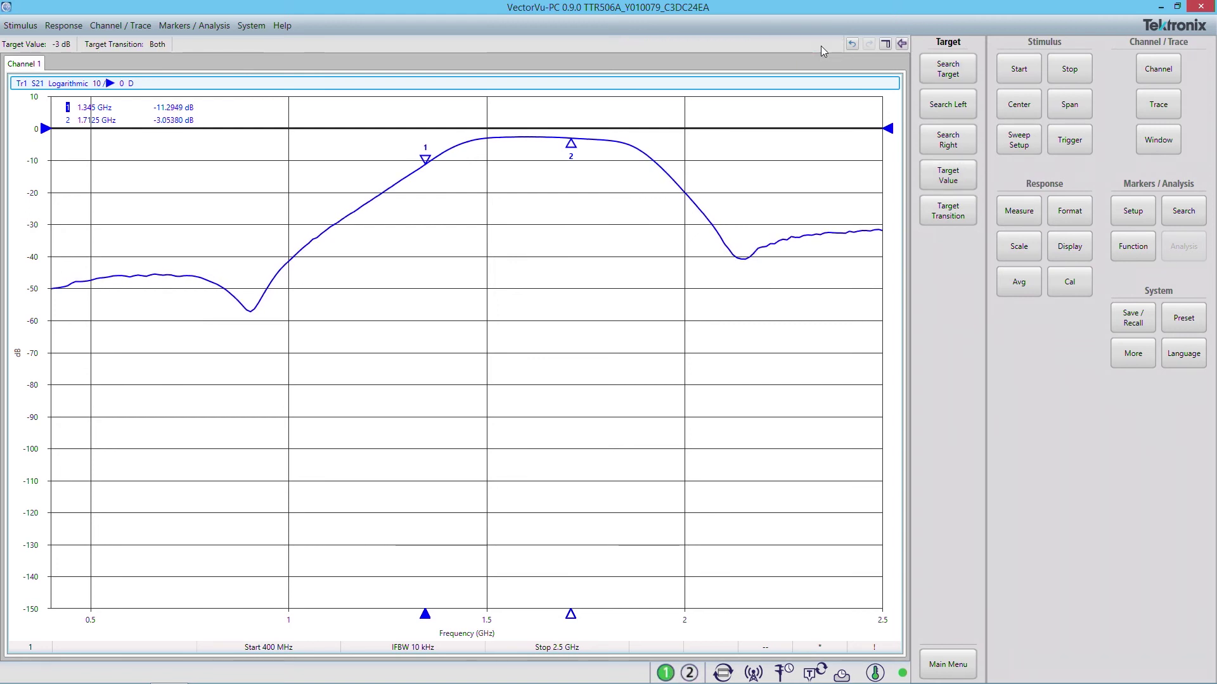
click(957, 150)
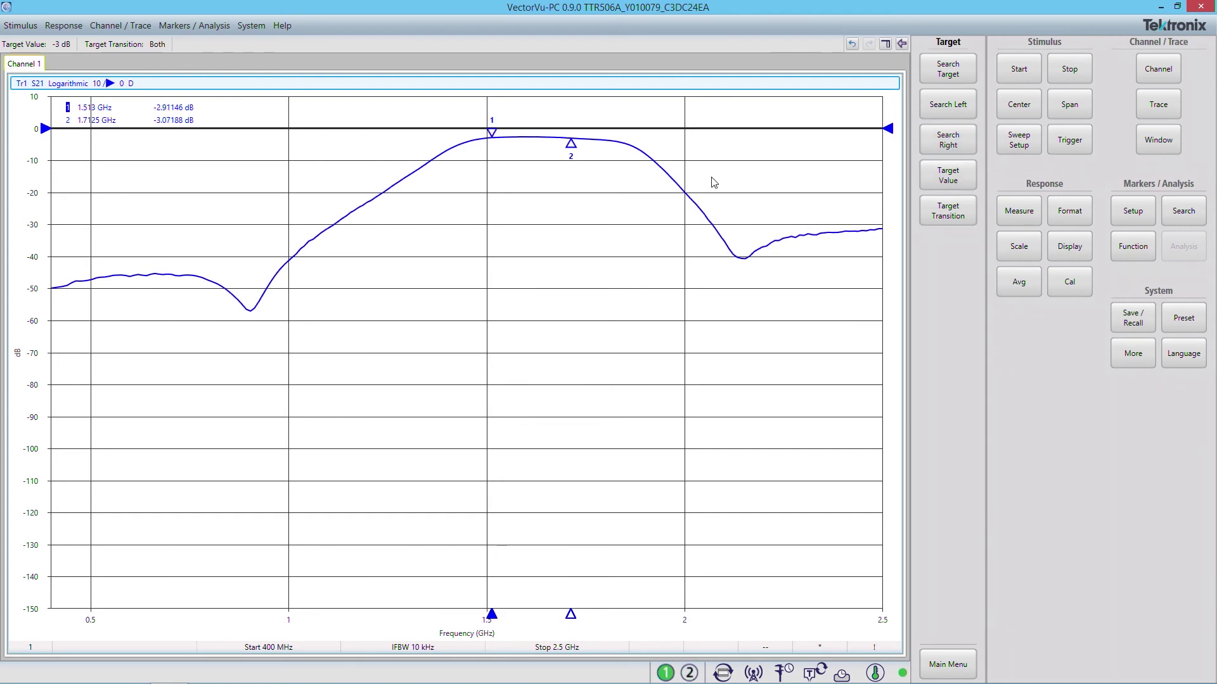